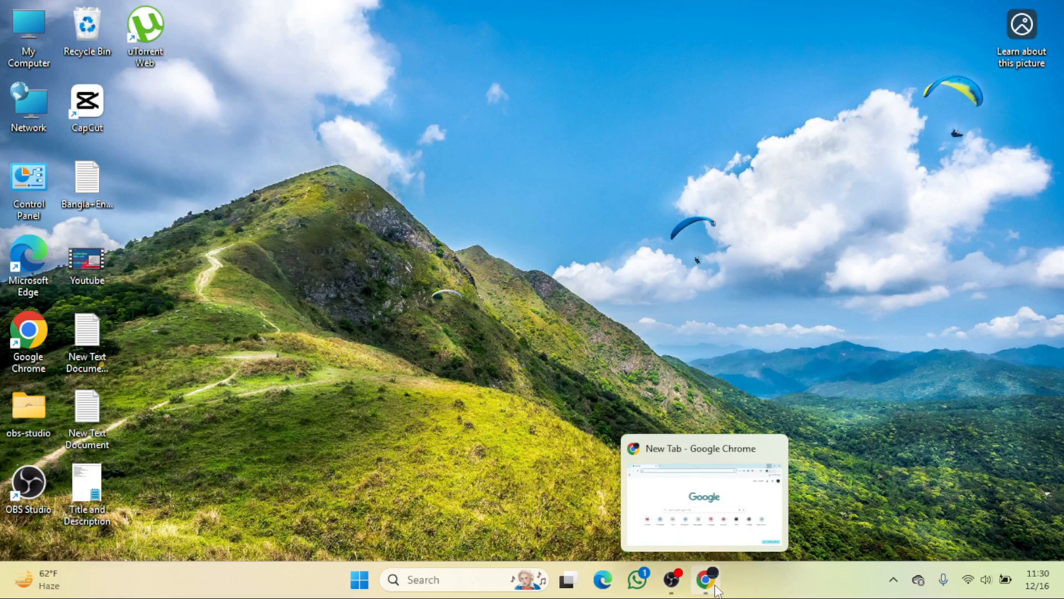
Step: Switch to Chrome, search Google for Canva and open the Canva: Visual Suite for Everyone site
click(705, 579)
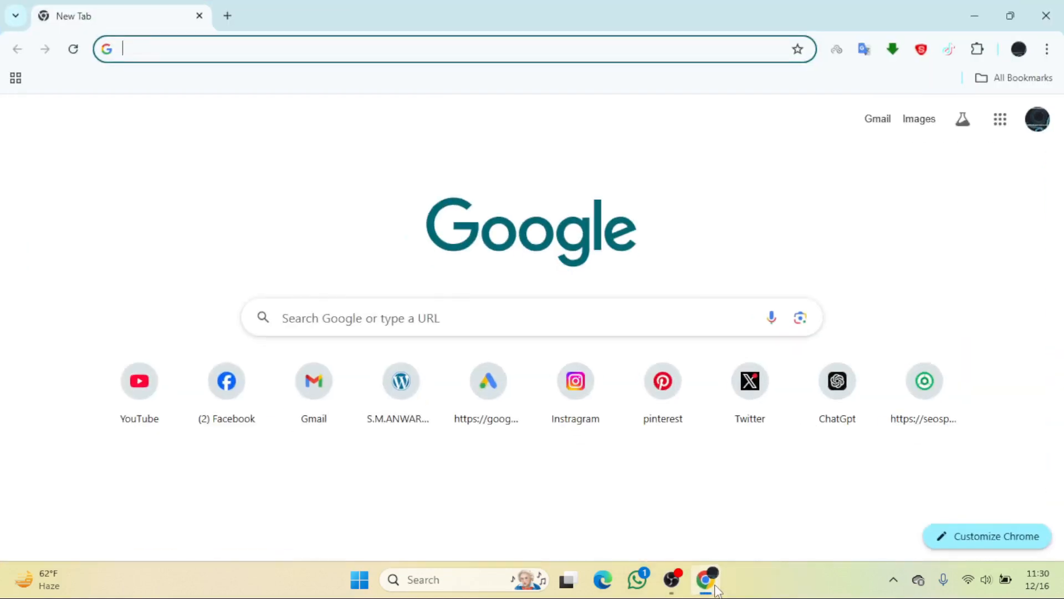
click(394, 318)
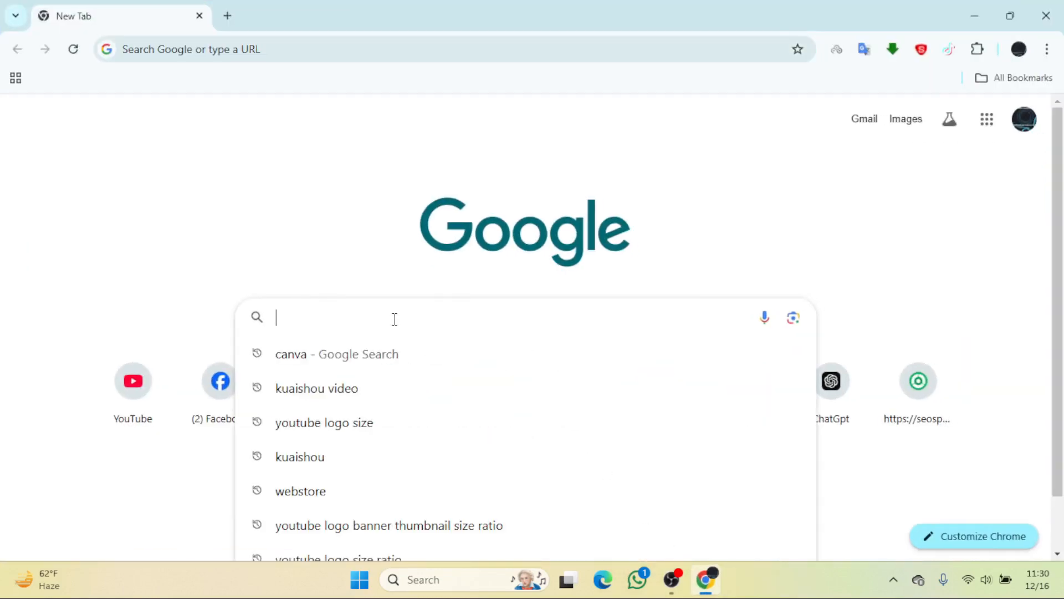
text(C)
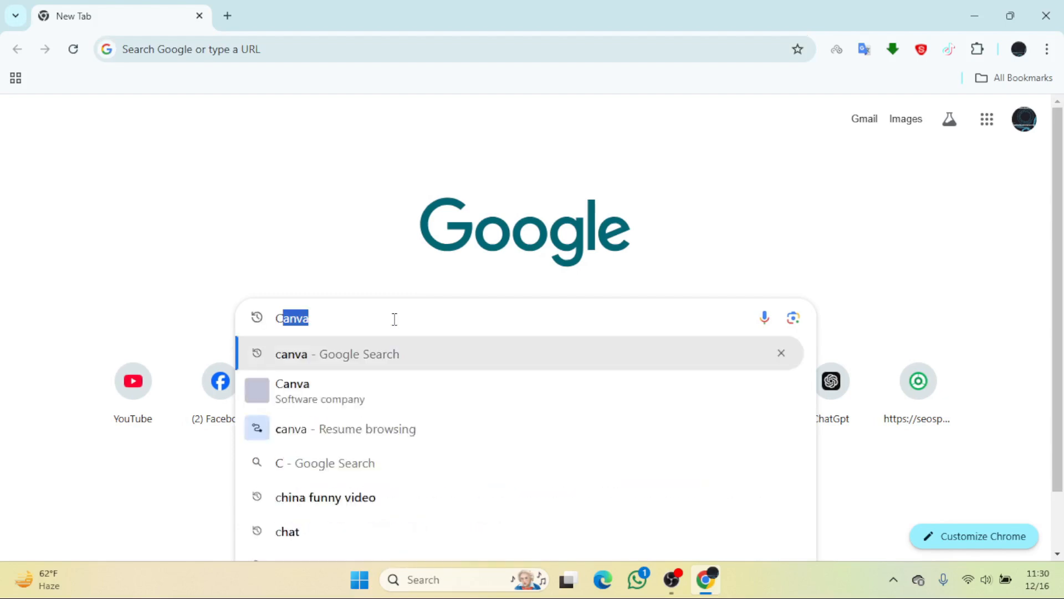
text(an)
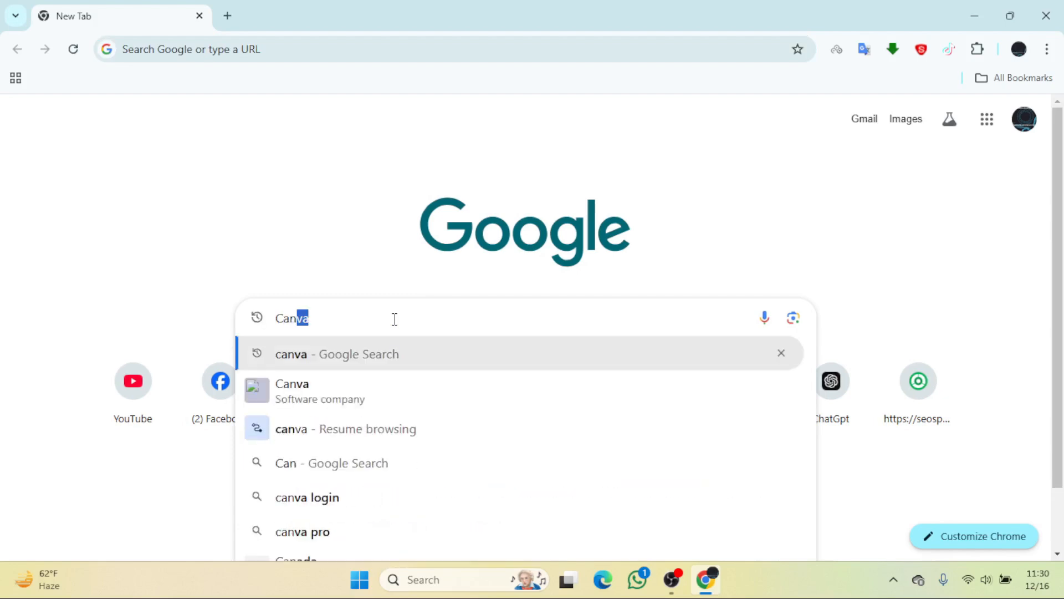
text(va)
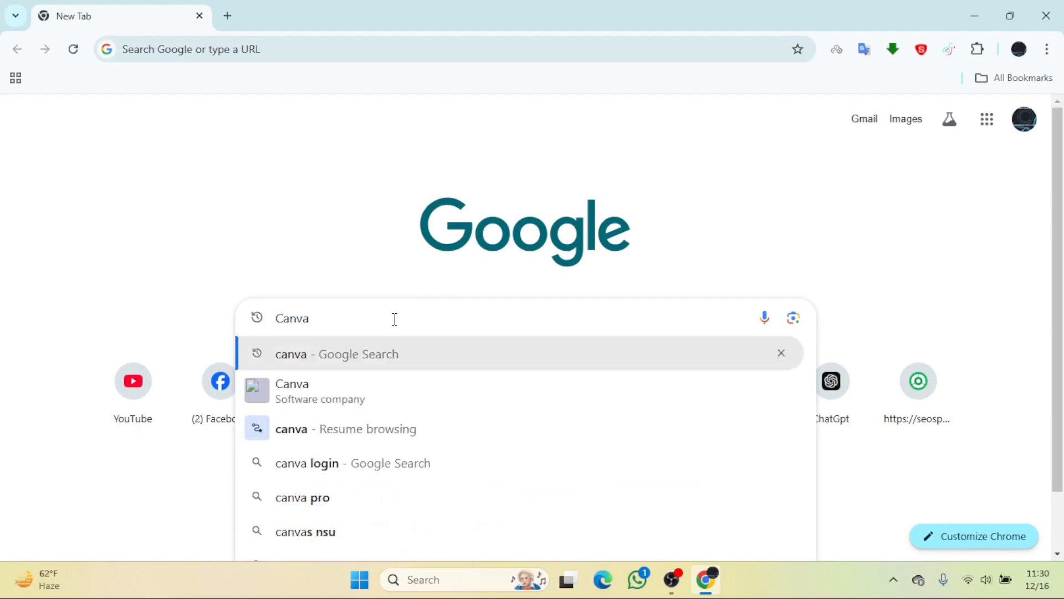
key(Return)
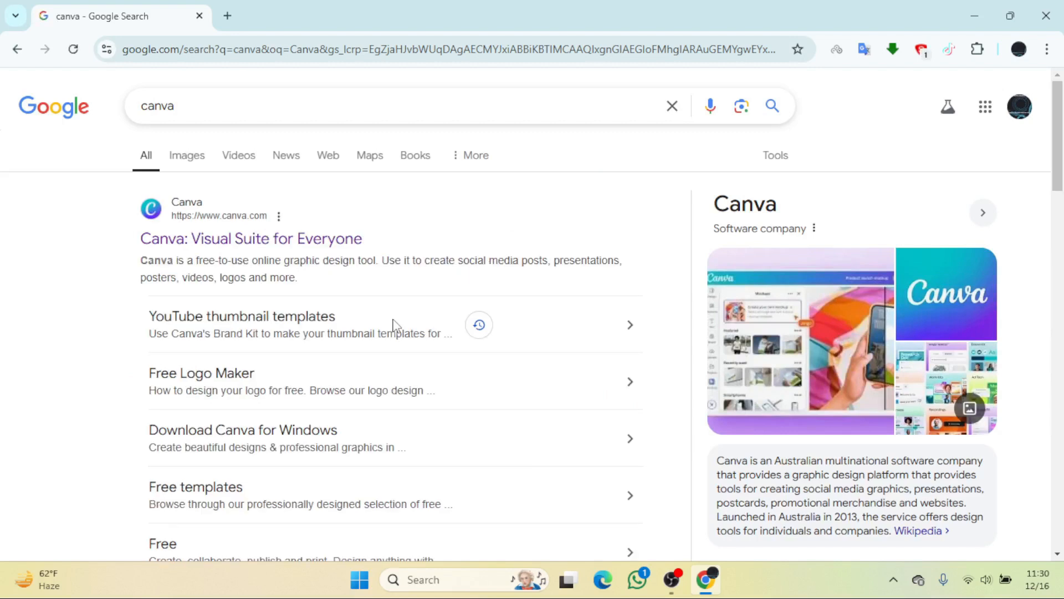
click(308, 239)
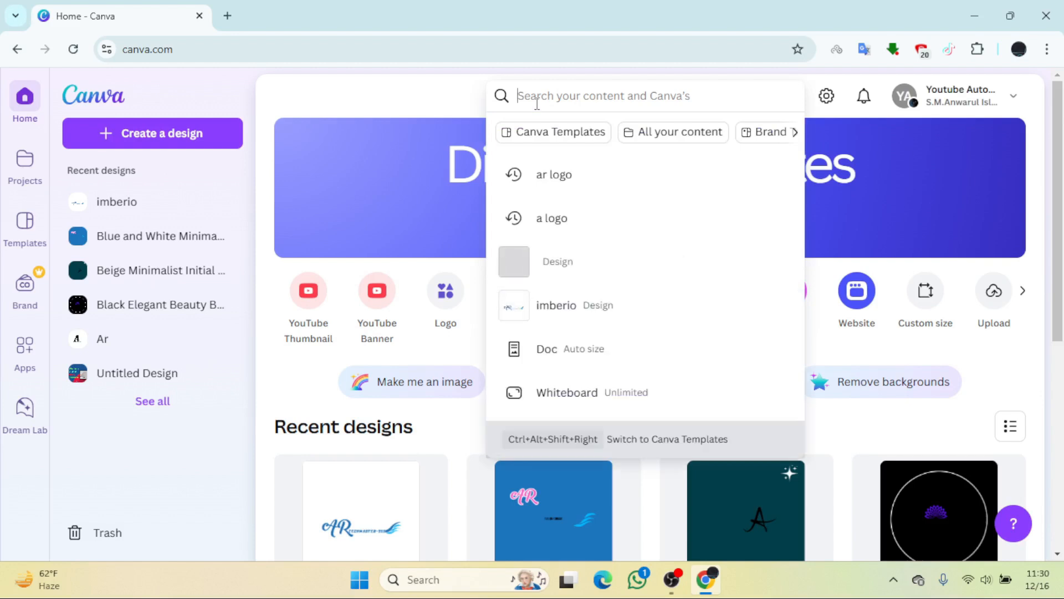
Step: Search Canva for "A logo" and look through the logo templates, checking which ones are premium
text(A )
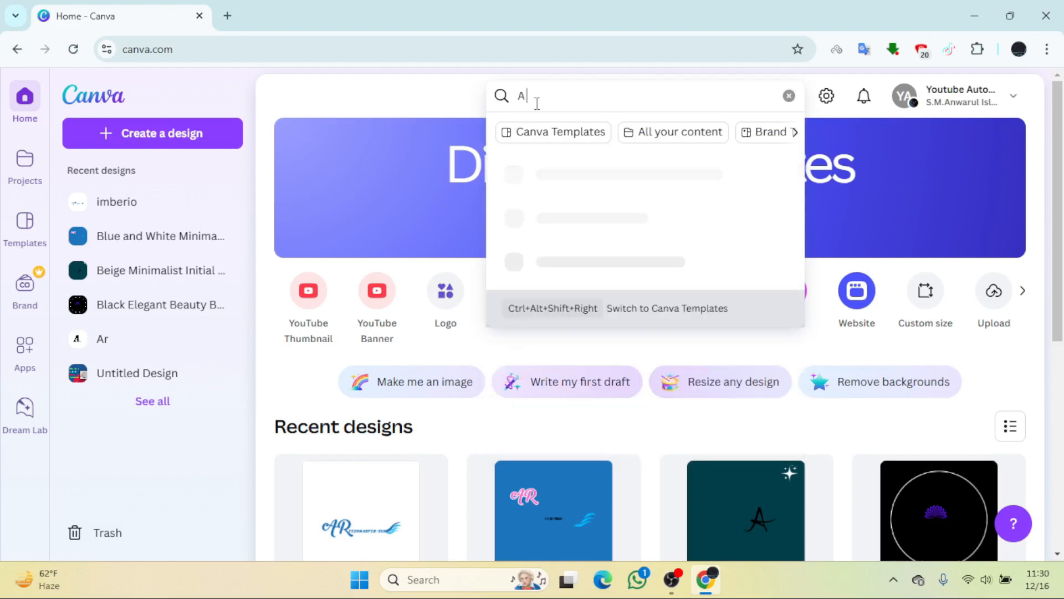
text(logo)
key(Return)
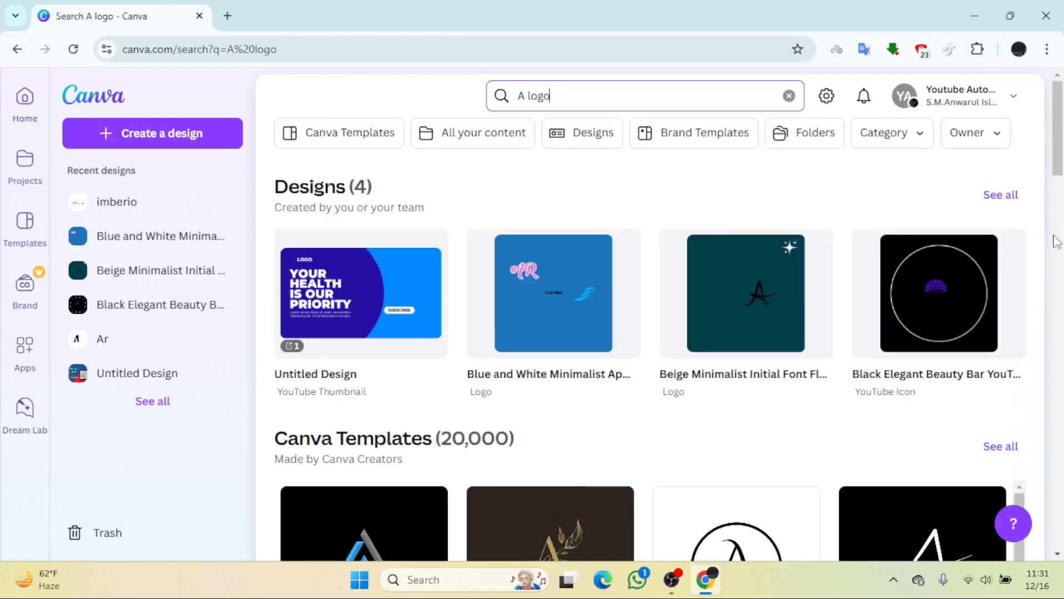
click(1060, 262)
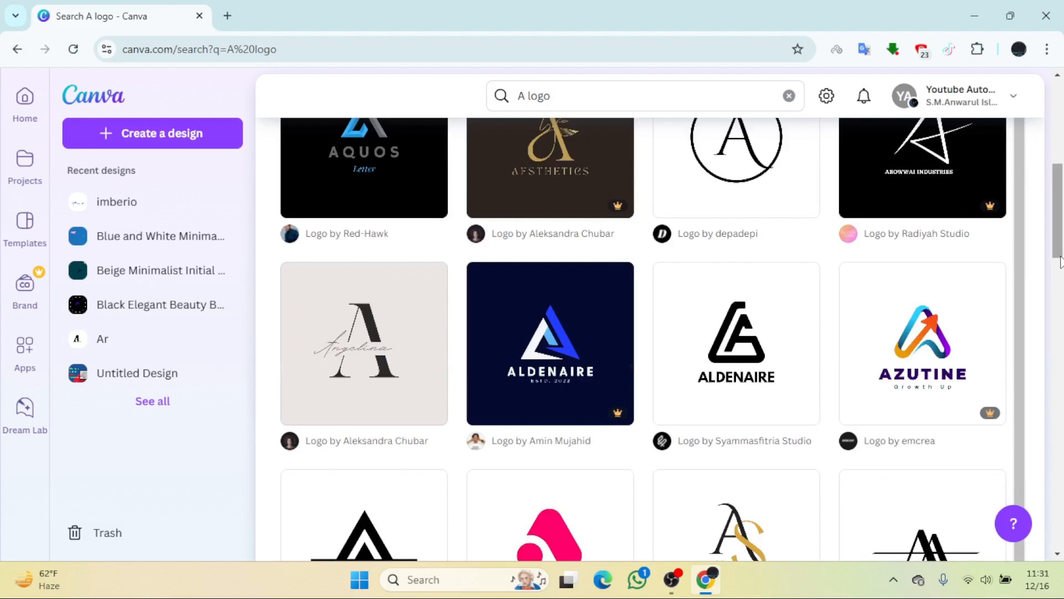
scroll(1063, 162, up, 2)
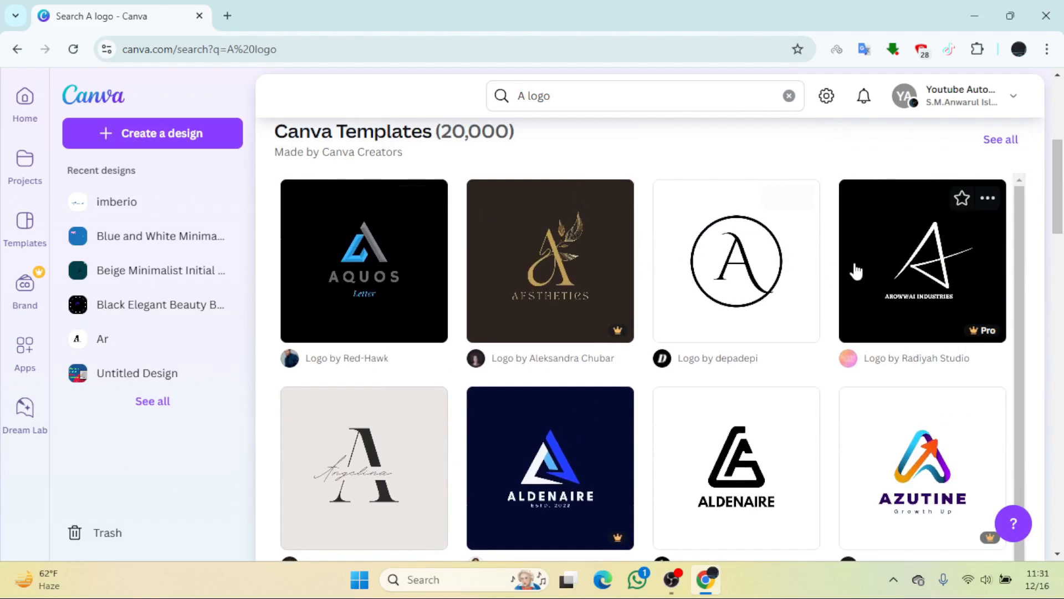
click(1058, 466)
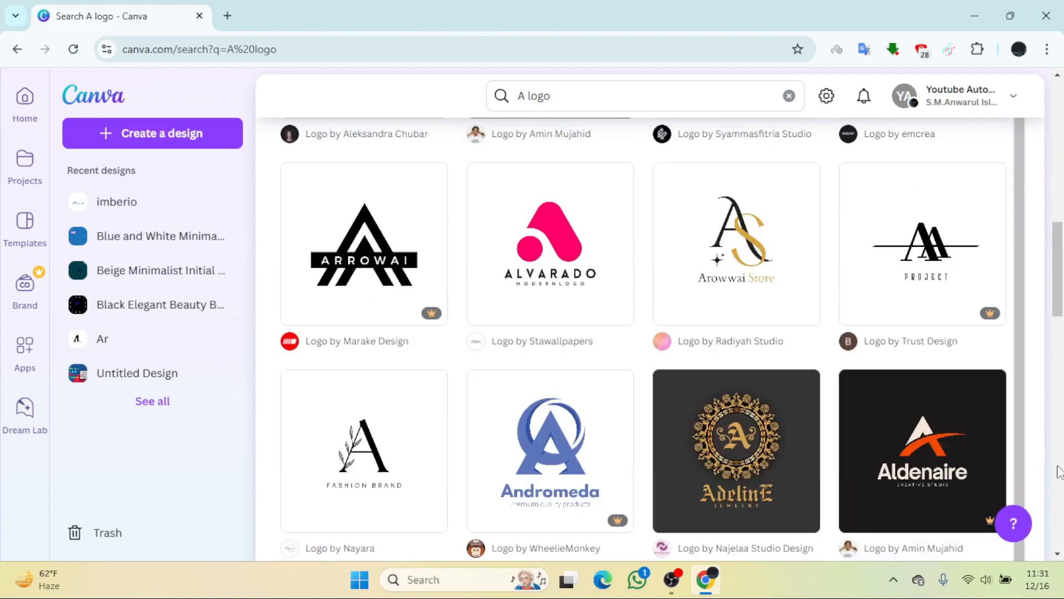
click(1058, 470)
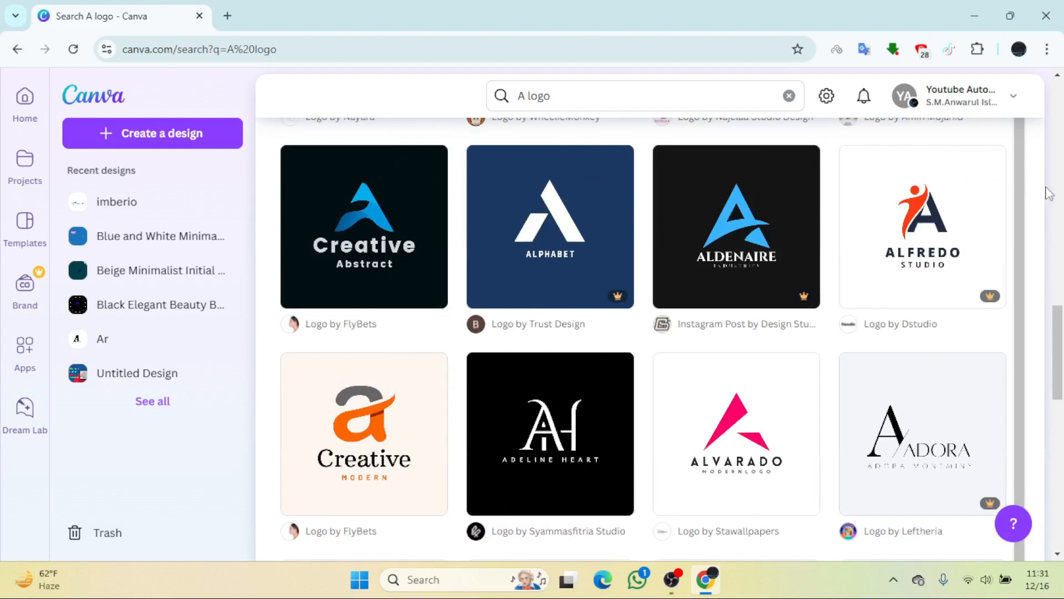
click(1059, 209)
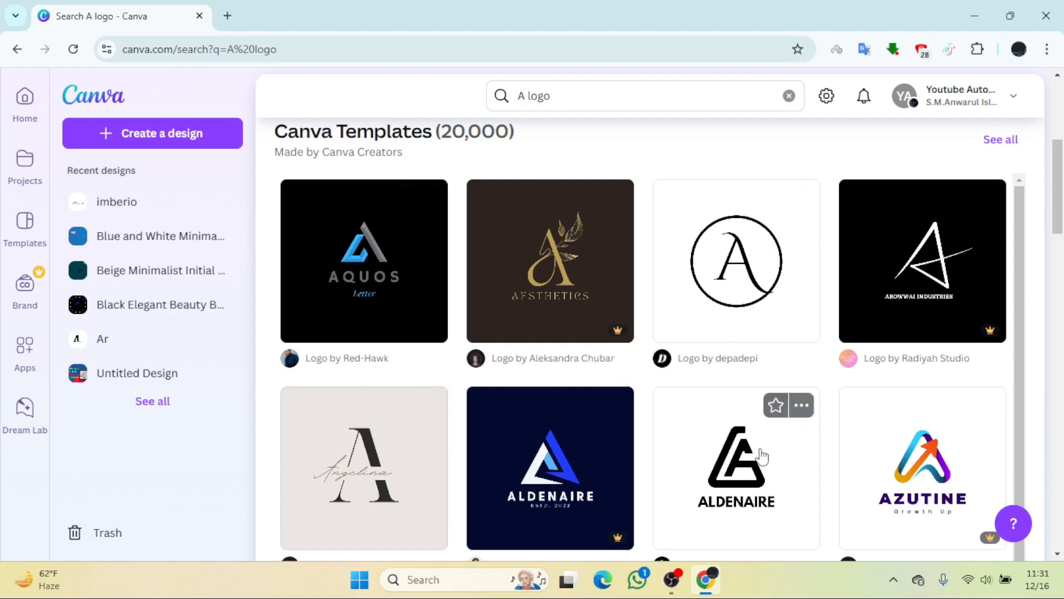
mouse_move(620, 546)
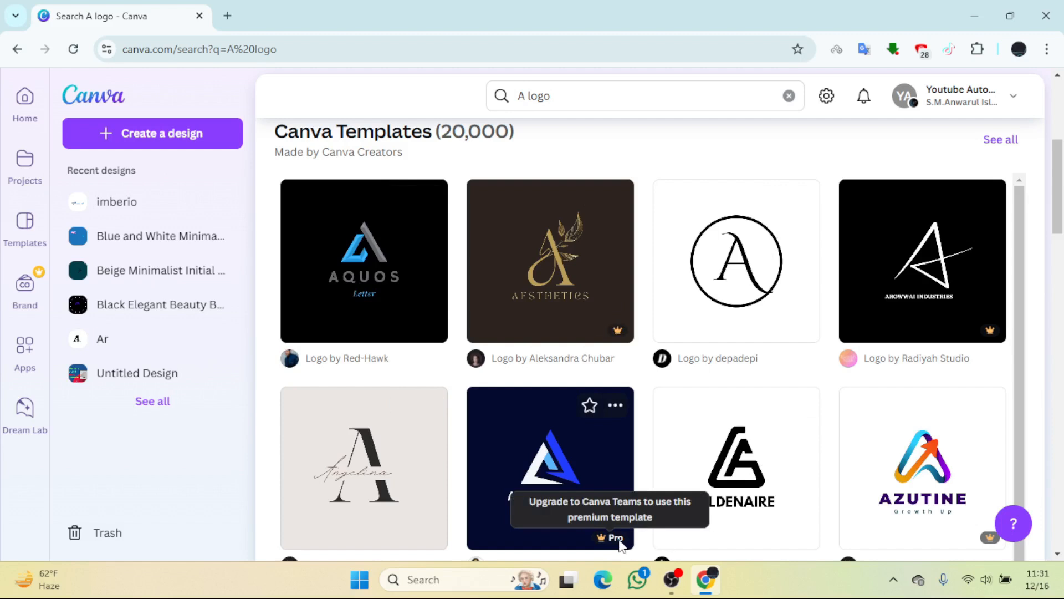
mouse_move(601, 330)
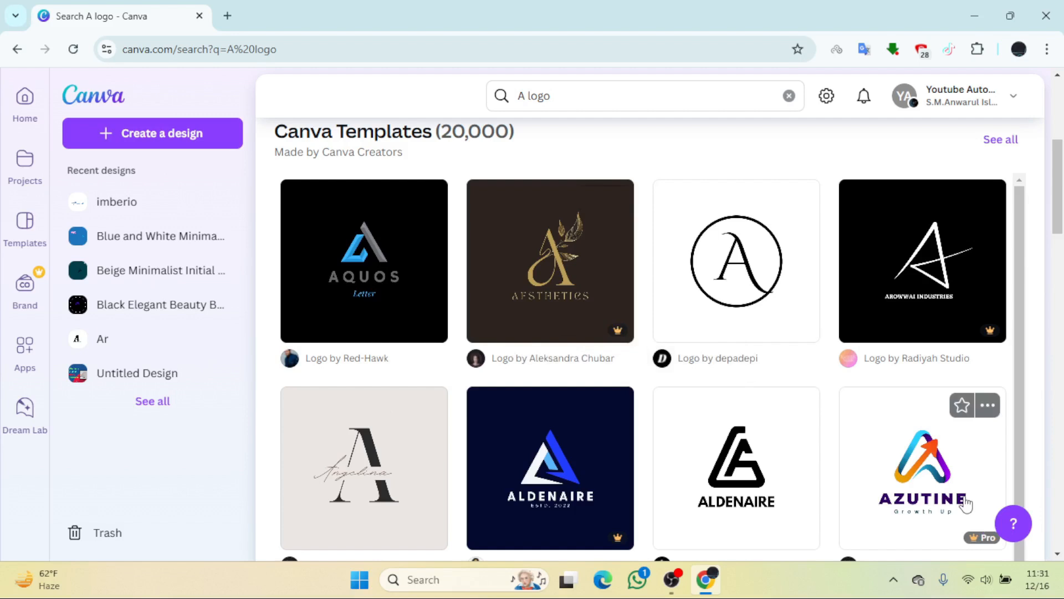
Step: Search for "AR logo" and open the Green Simple Food Restaurant Logo Instagram Post template for customizing
click(526, 95)
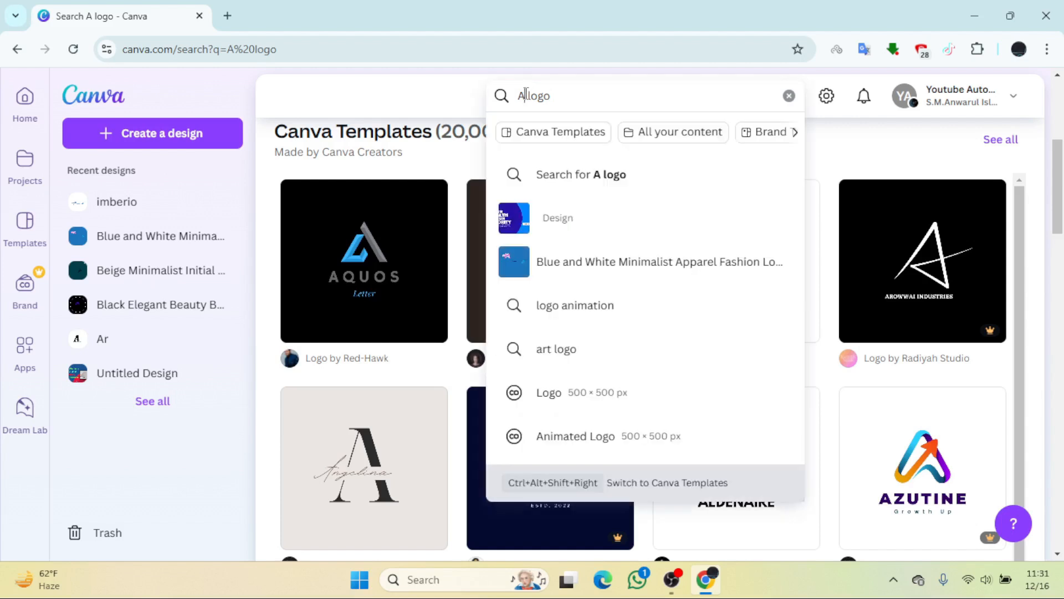
text(R)
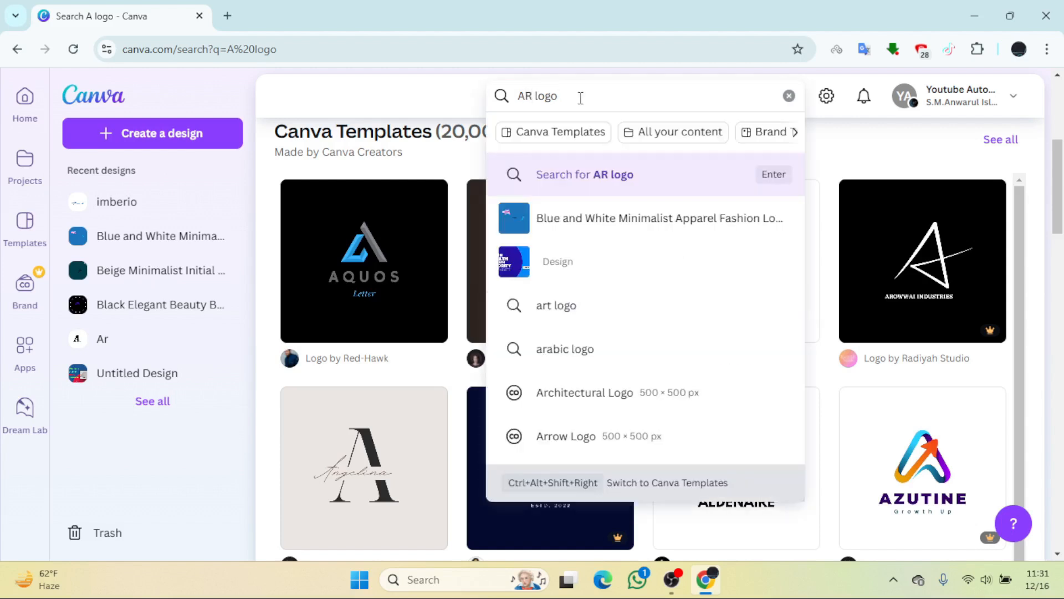
key(Return)
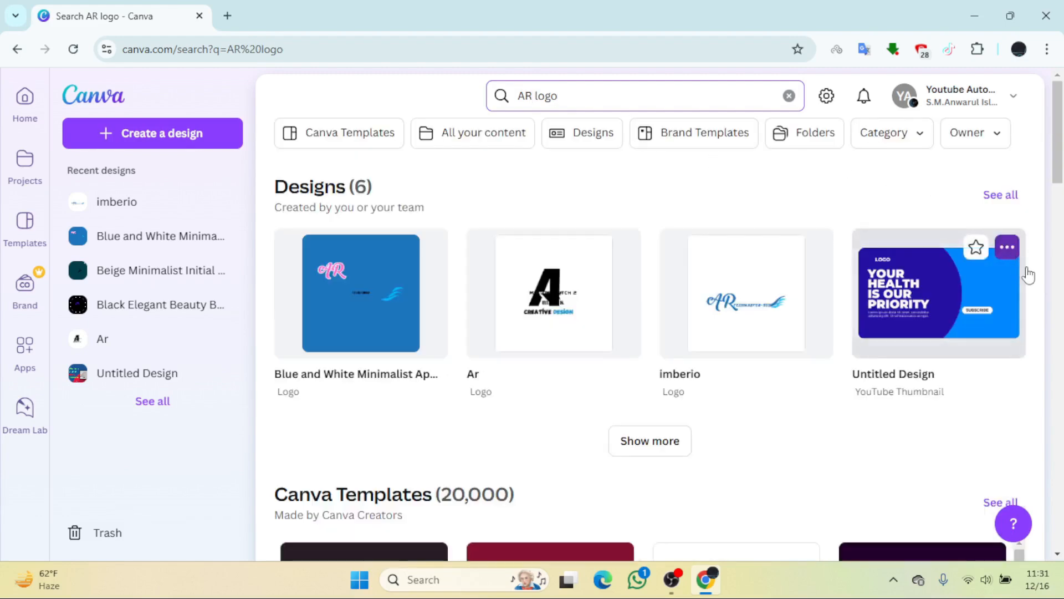
click(1060, 318)
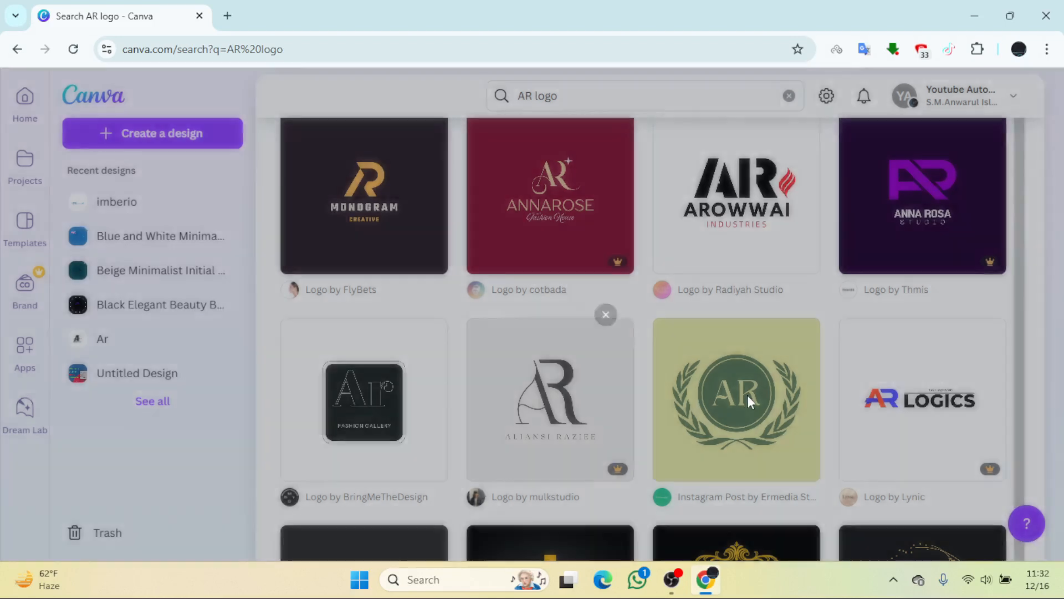
click(748, 396)
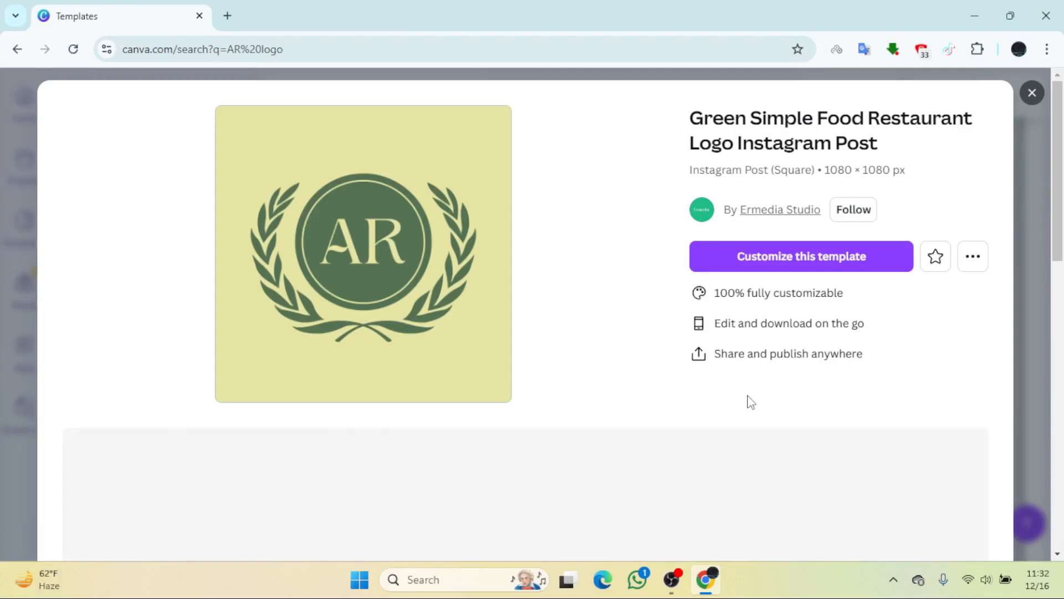
click(806, 263)
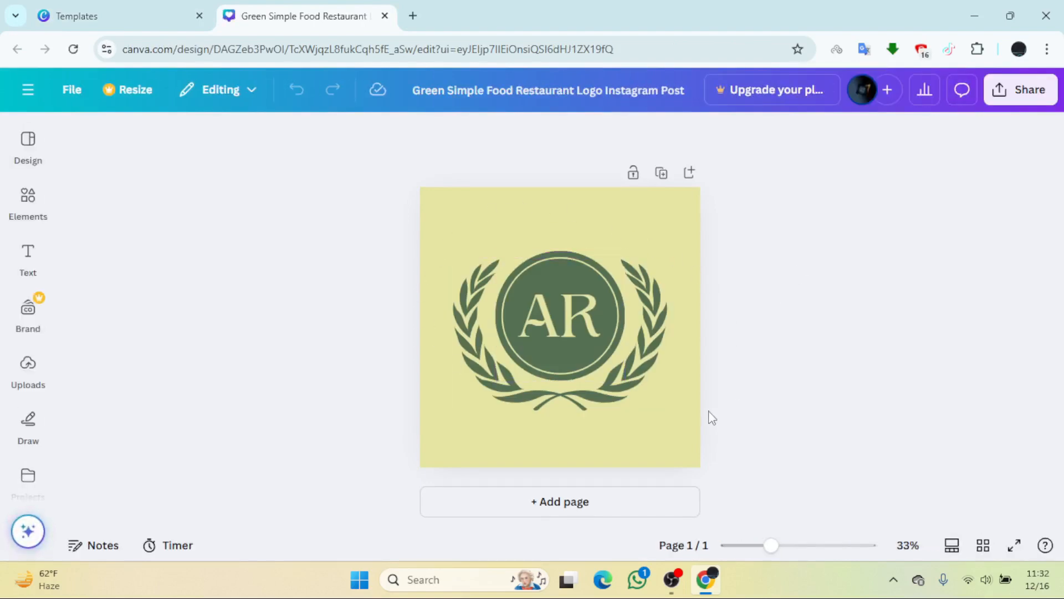
Step: Try the fonts TAN New York, Tenor Sans and Arial on the AR text and settle on Alice
click(563, 325)
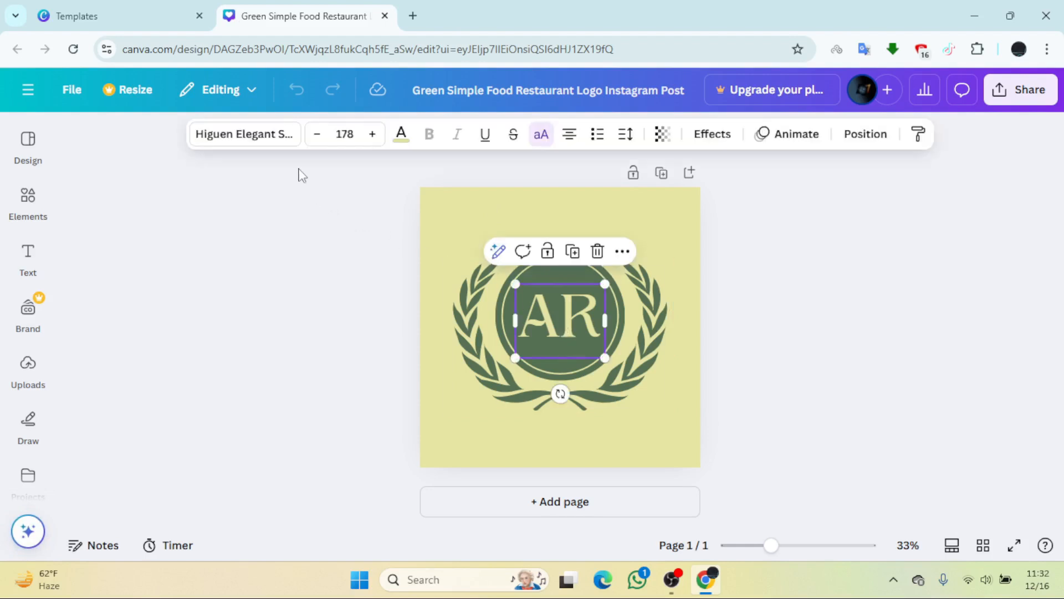
click(273, 135)
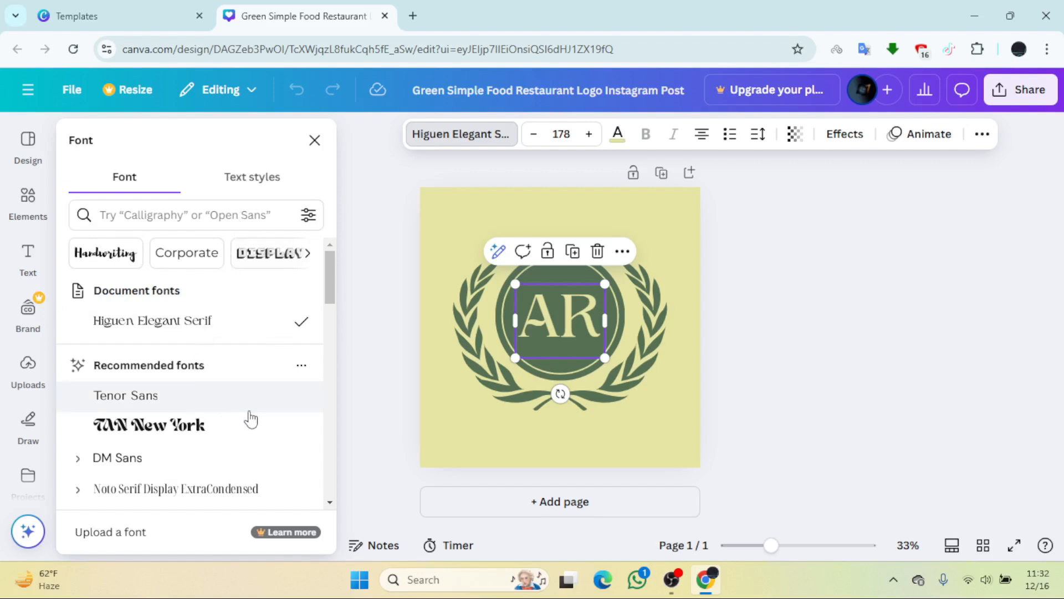
click(229, 429)
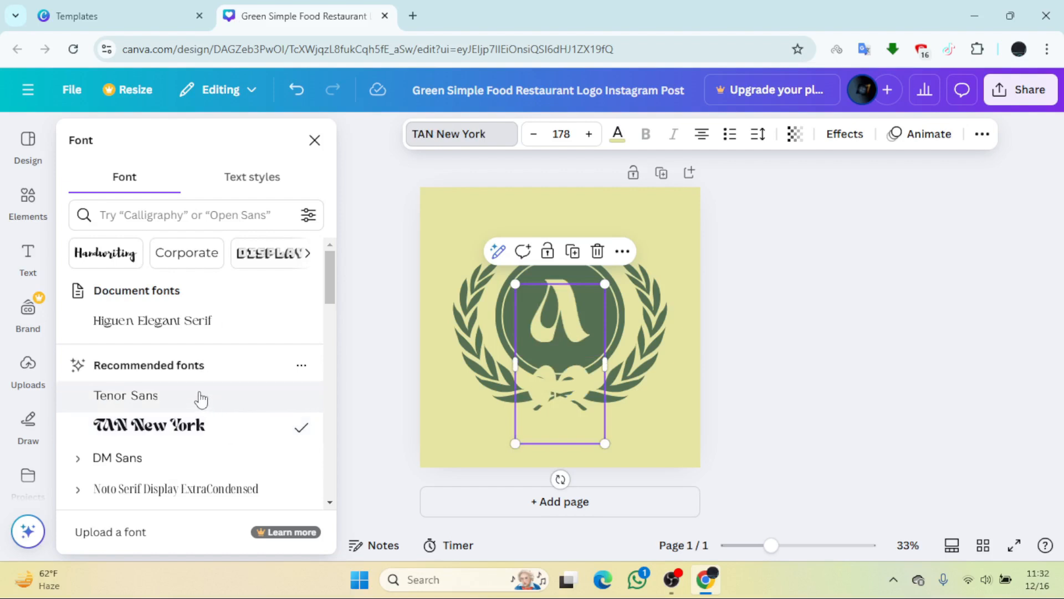
click(193, 398)
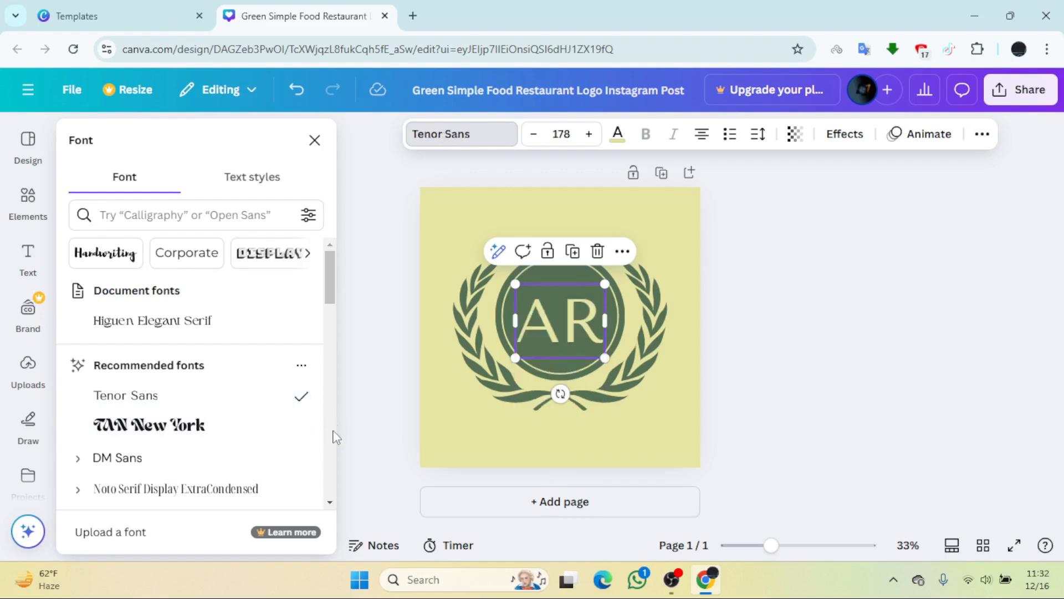
click(330, 443)
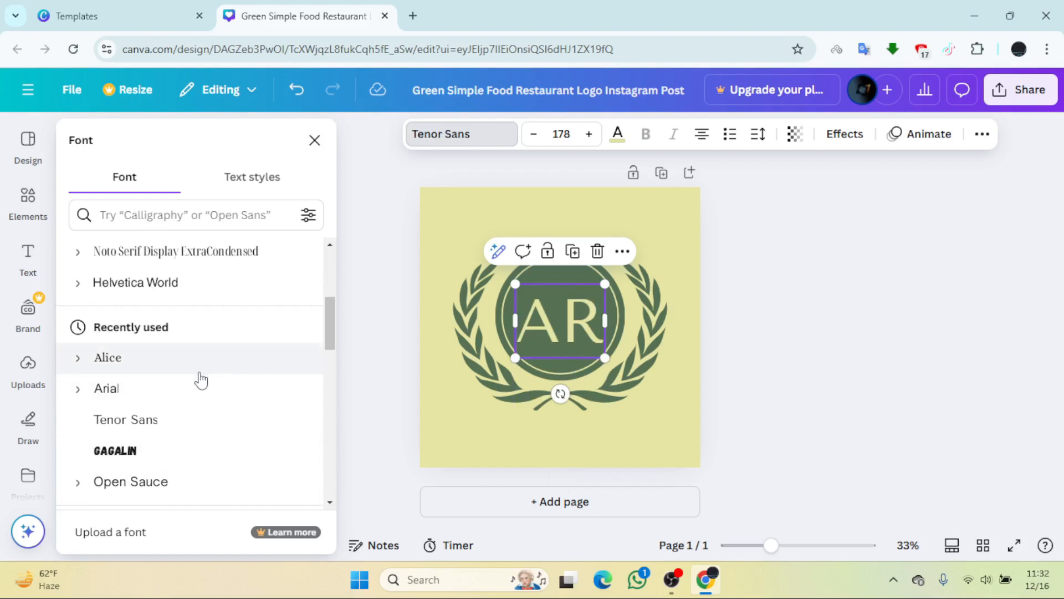
click(186, 394)
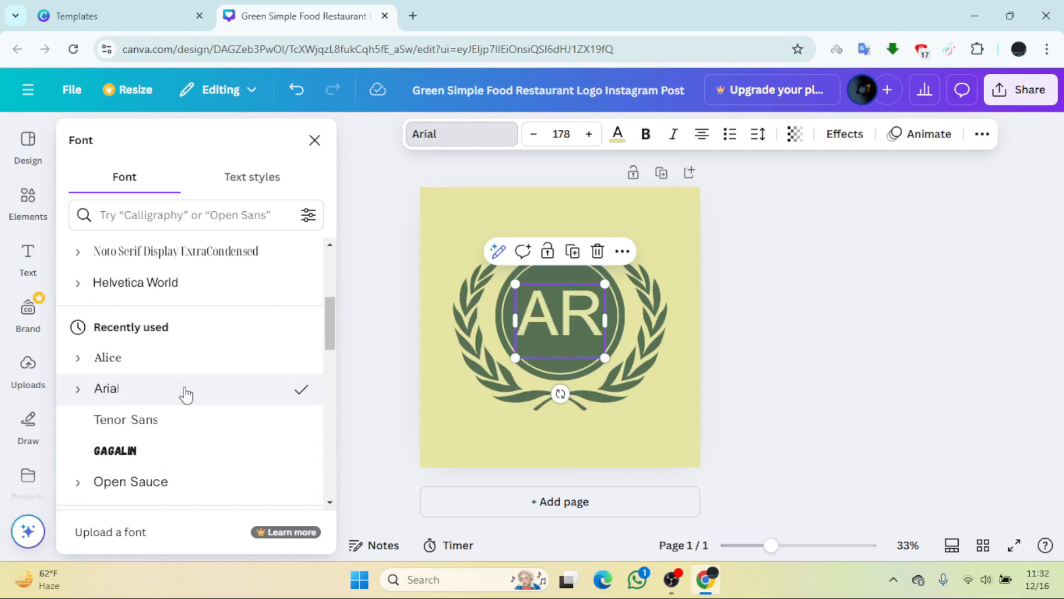
click(168, 358)
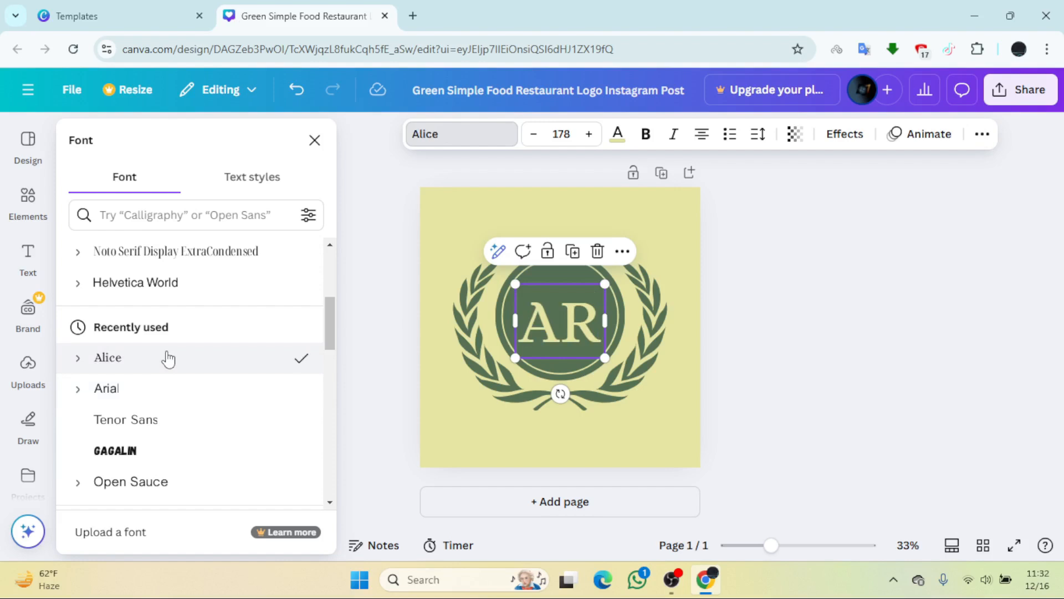
click(442, 253)
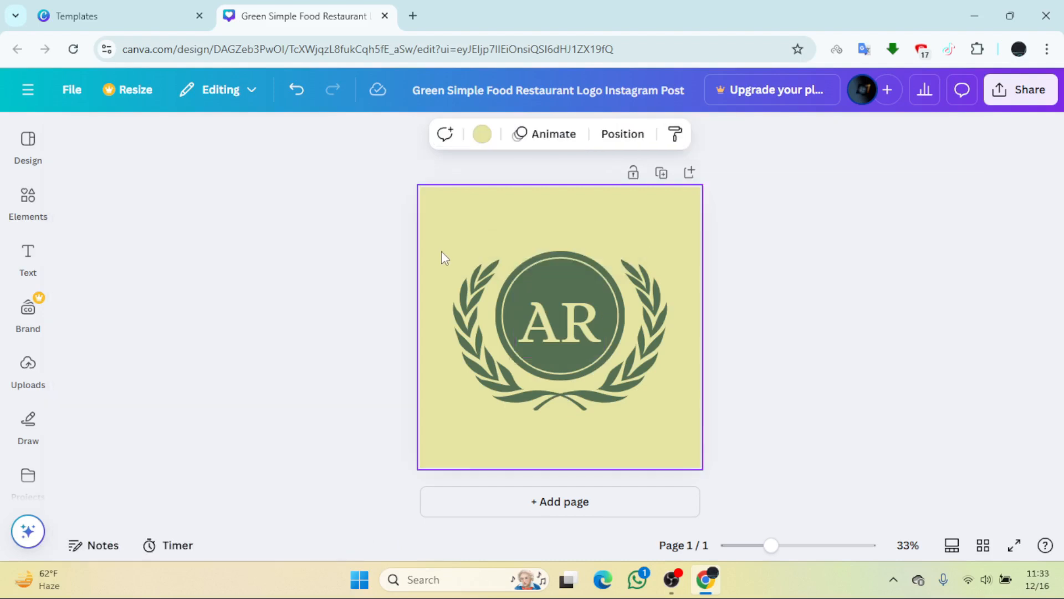
Step: Set the AR text colour to Turquoise blue #5ce1e6, comparing it with the neighbouring darker cyan
click(573, 341)
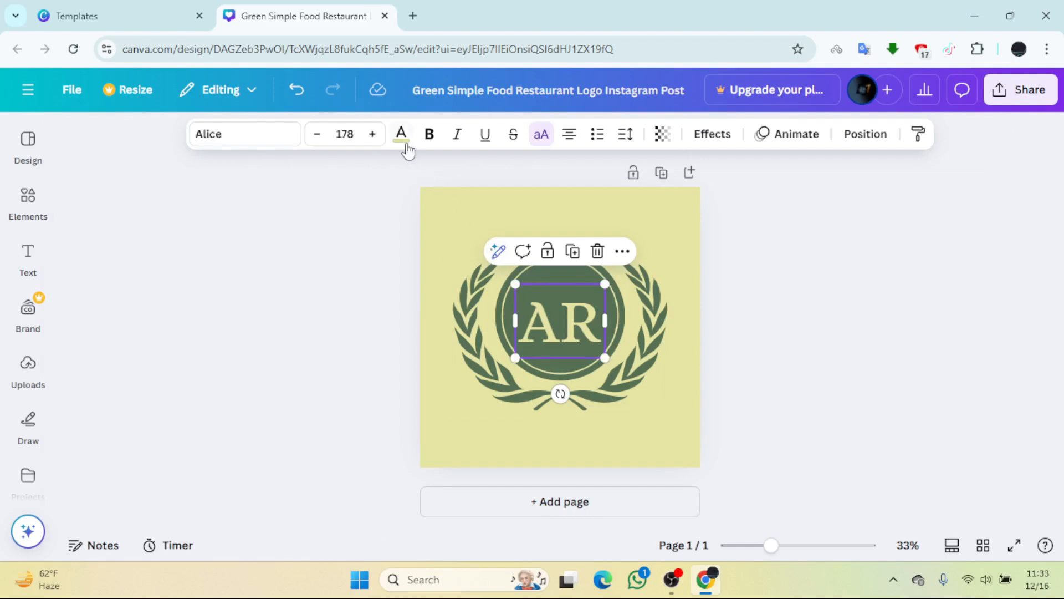
click(402, 136)
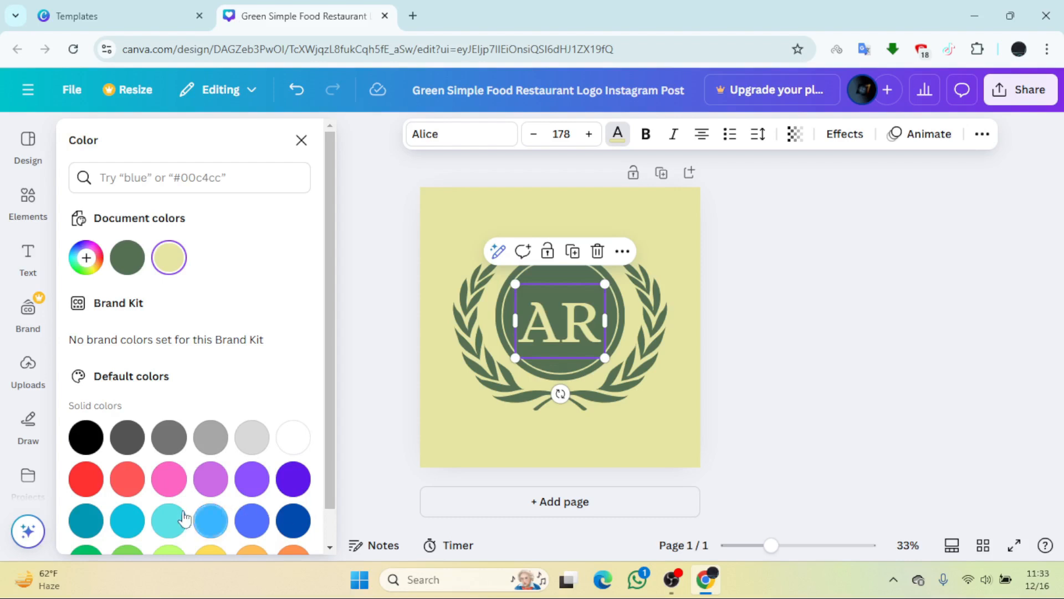
click(173, 521)
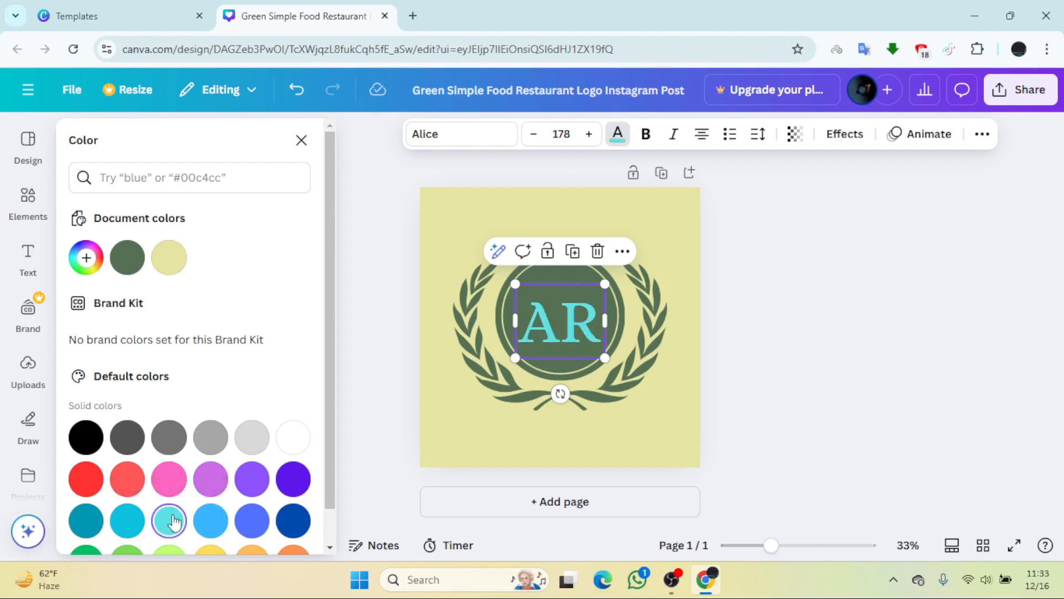
click(137, 524)
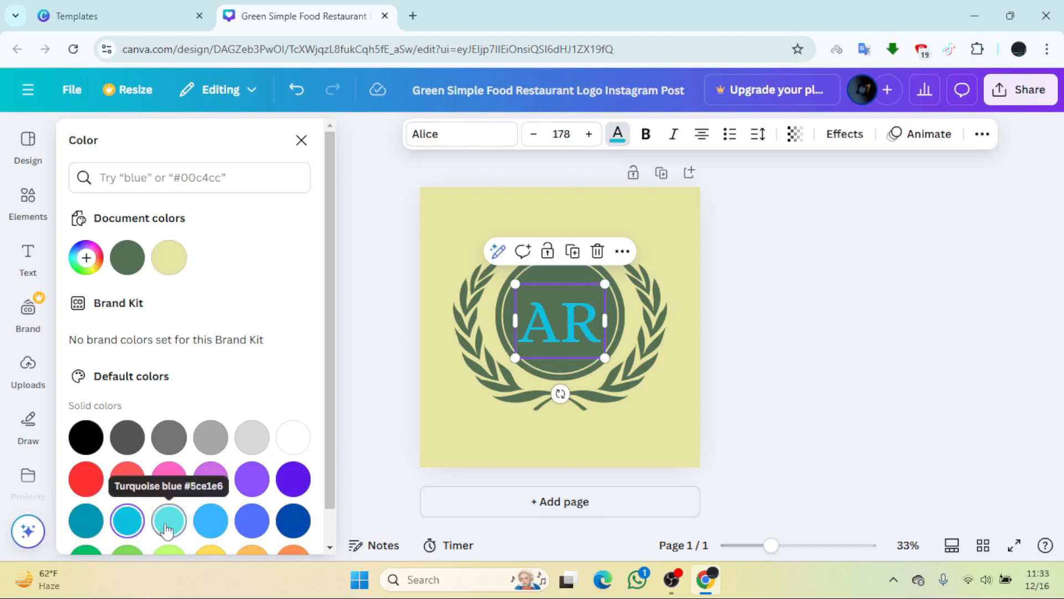
click(167, 529)
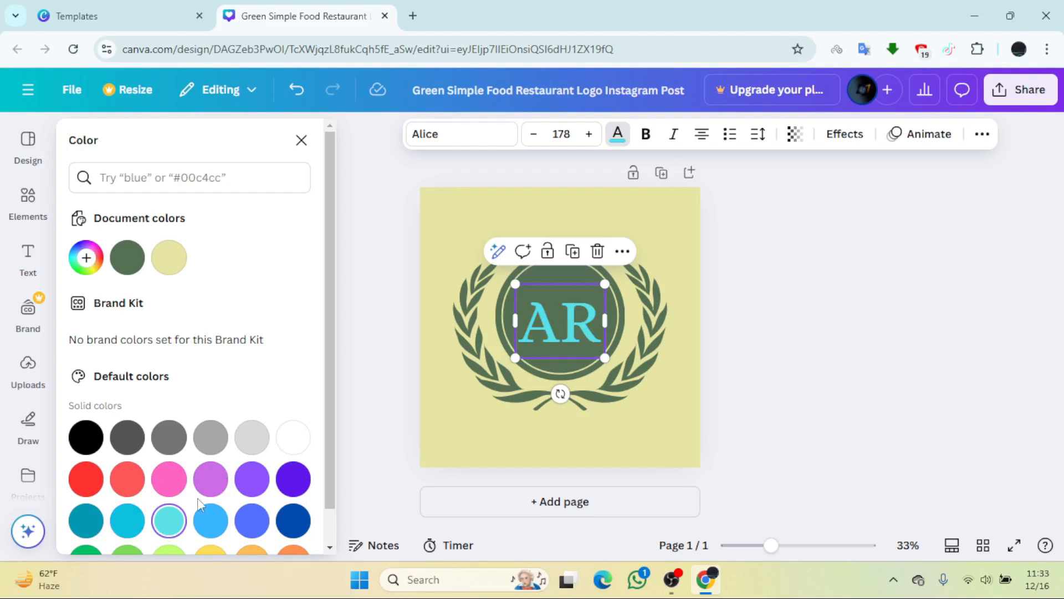
Step: Change the page background to Turquoise blue, trying the neighbouring light blue first
click(431, 300)
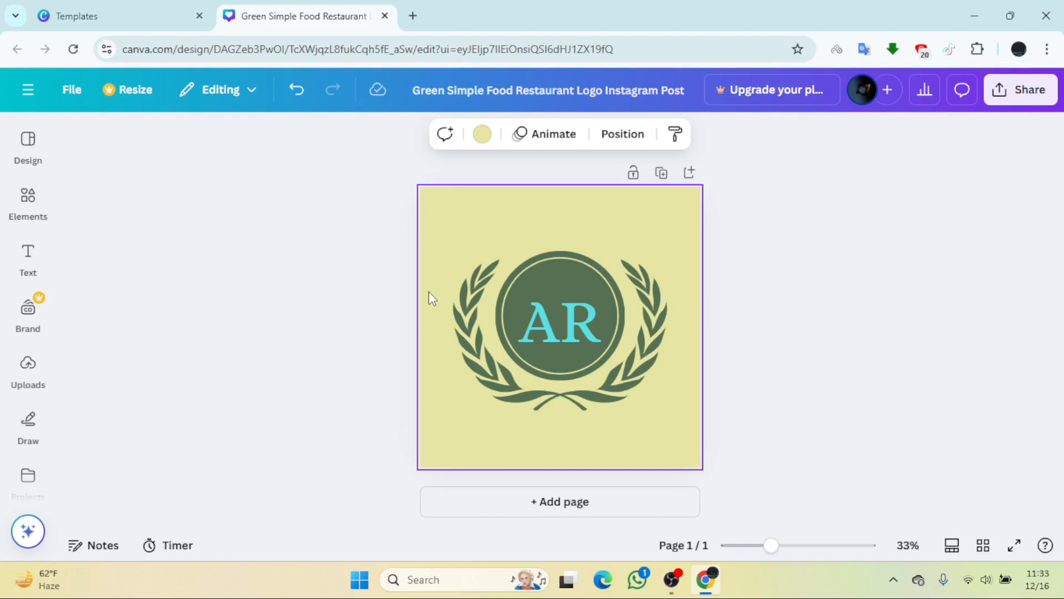
click(482, 134)
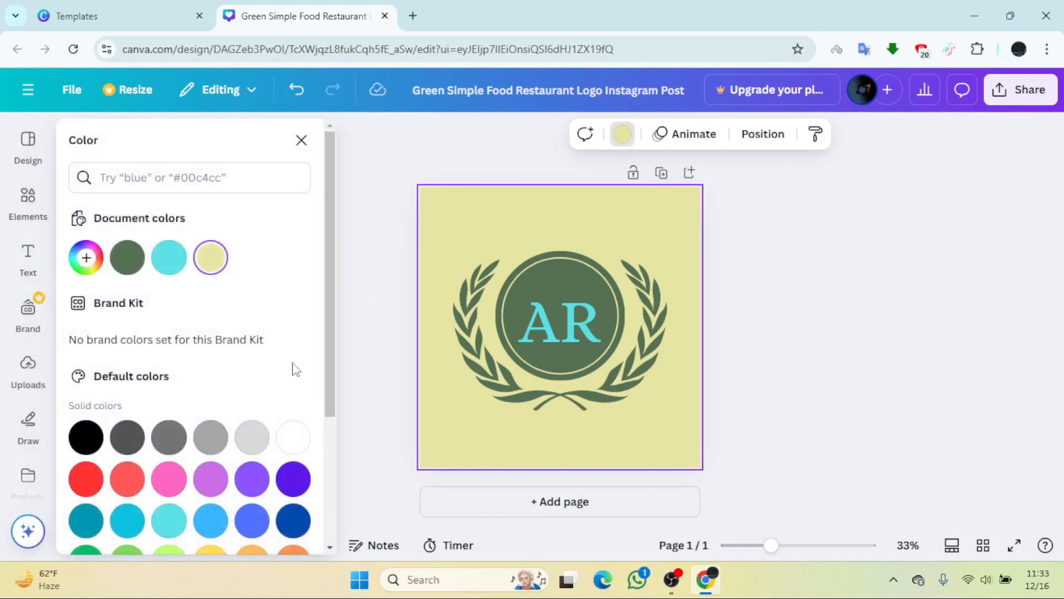
click(211, 524)
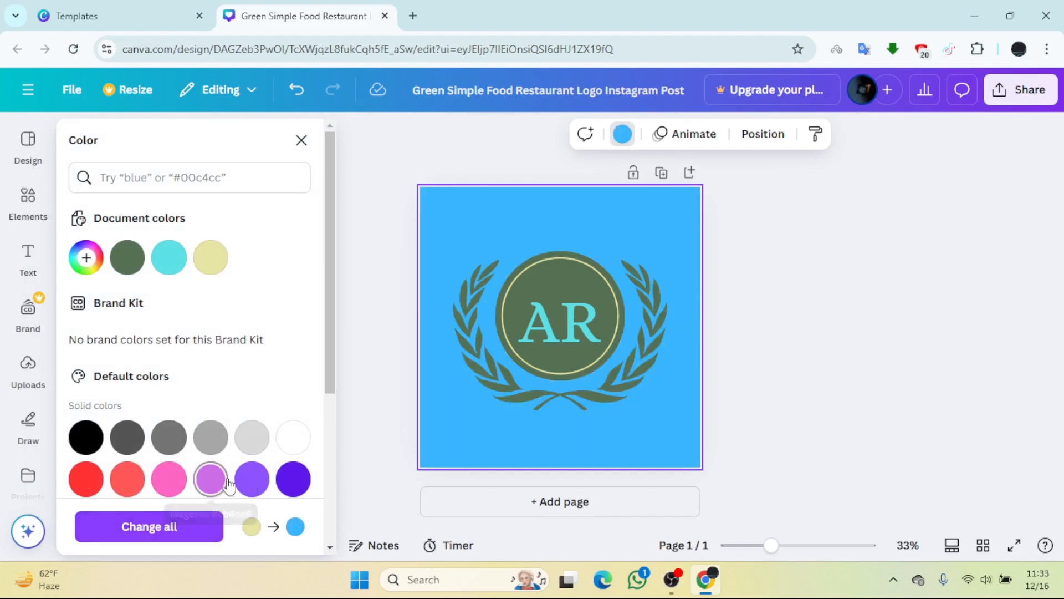
scroll(330, 488, down, 5)
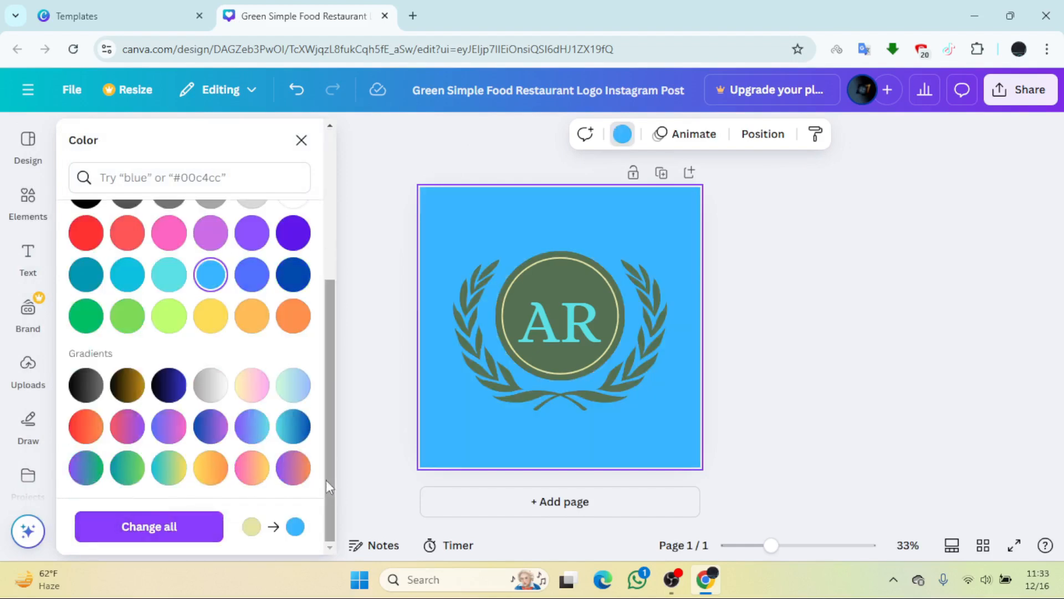
click(171, 278)
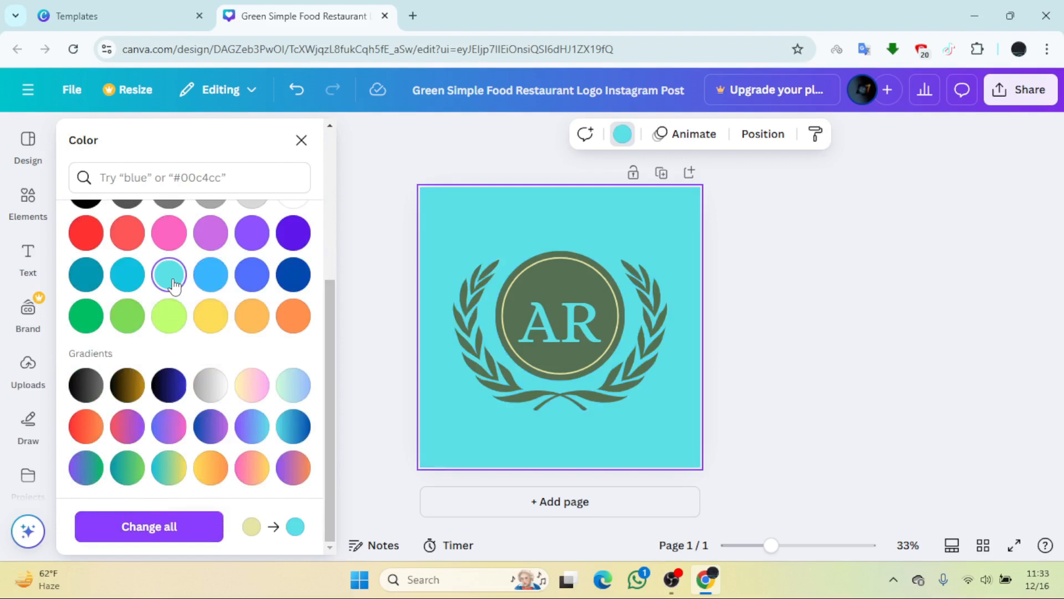
Step: Recolour the thin ring inside the central circle from cream to Turquoise blue
click(559, 274)
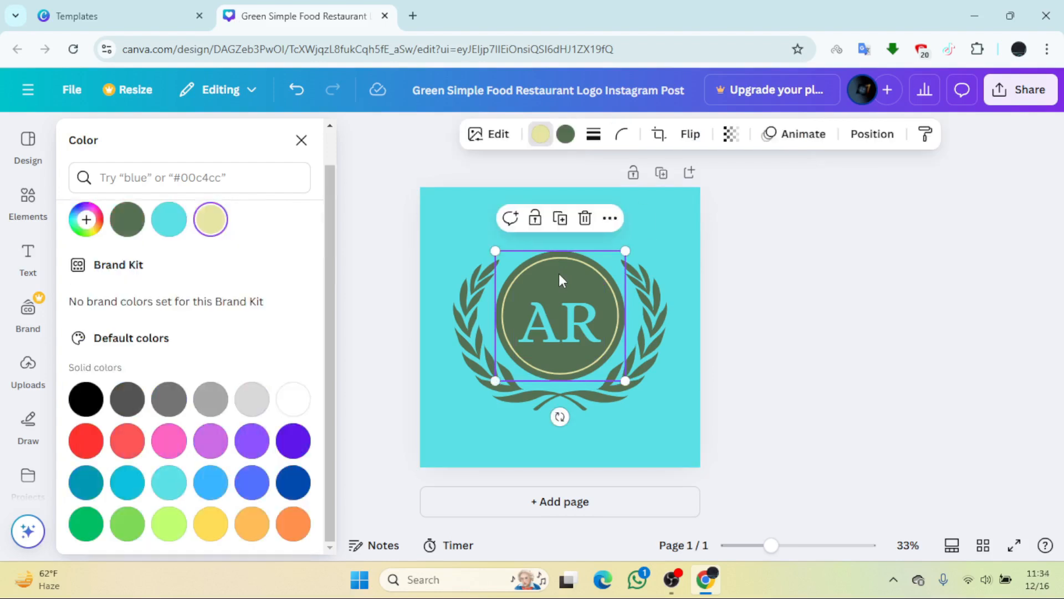
click(541, 137)
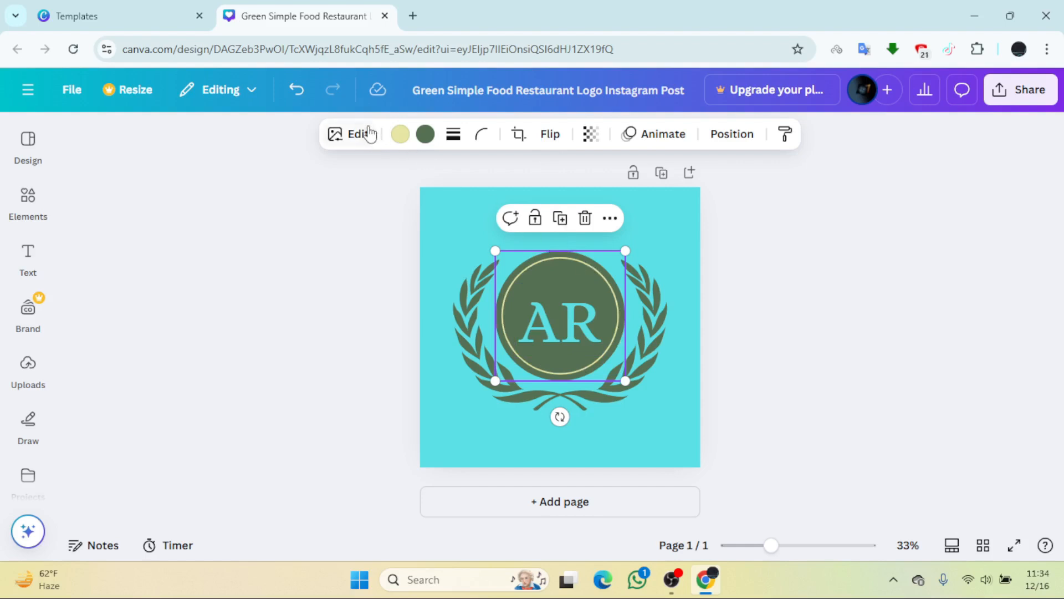
click(408, 134)
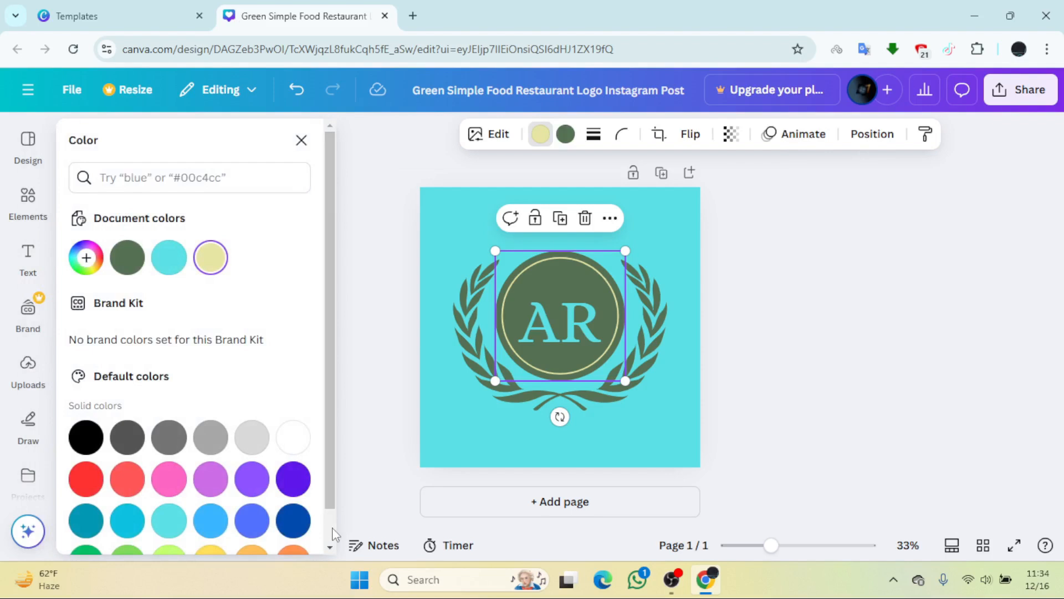
scroll(332, 527, down, 1)
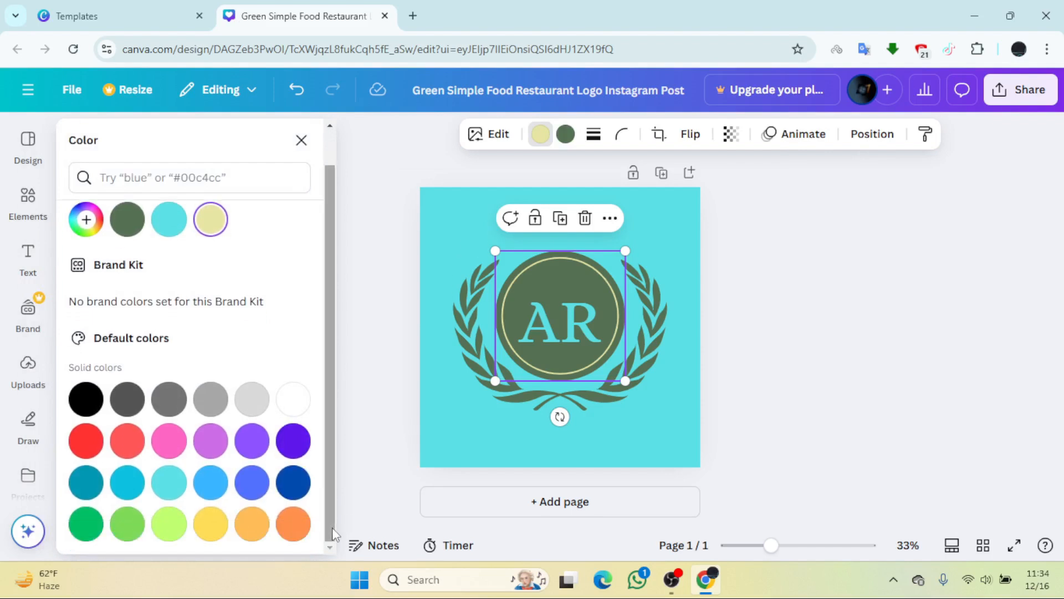
click(176, 488)
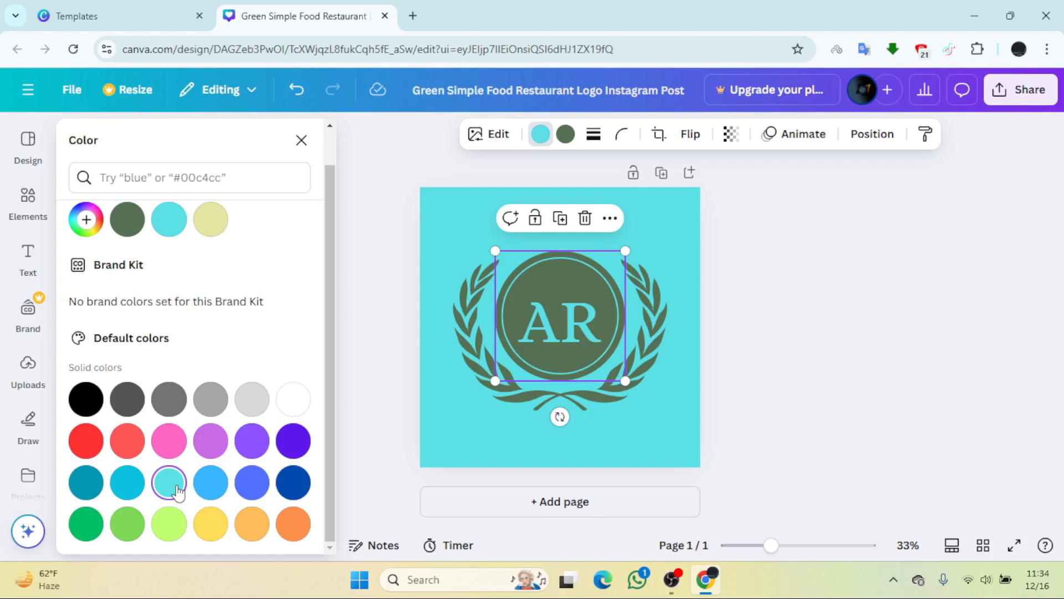
Step: Recolour the circle's dark green fill to deep violet, comparing it with green, Cobalt blue and red
click(560, 296)
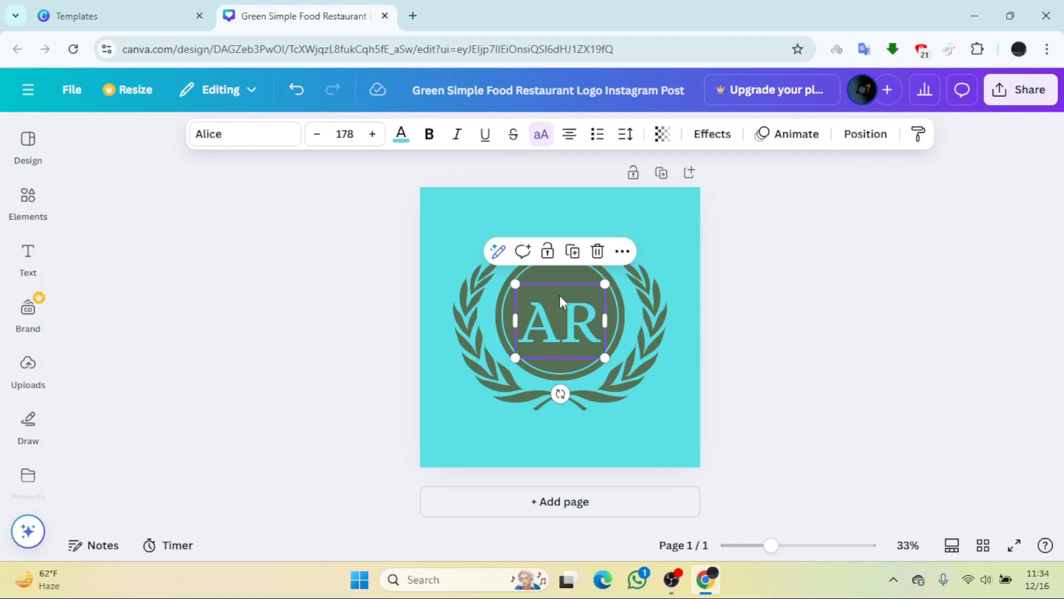
click(554, 268)
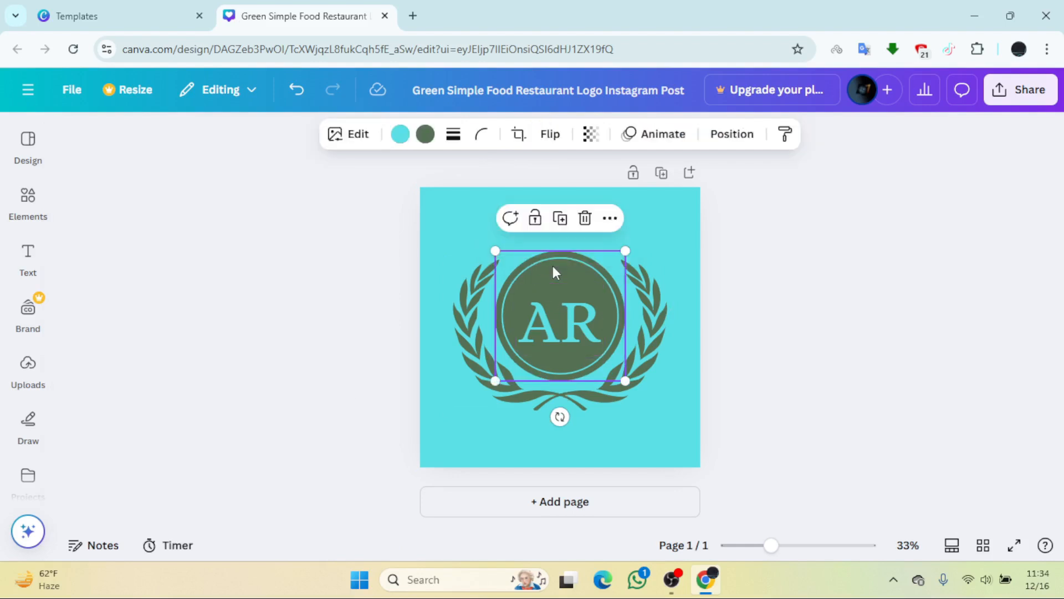
click(426, 136)
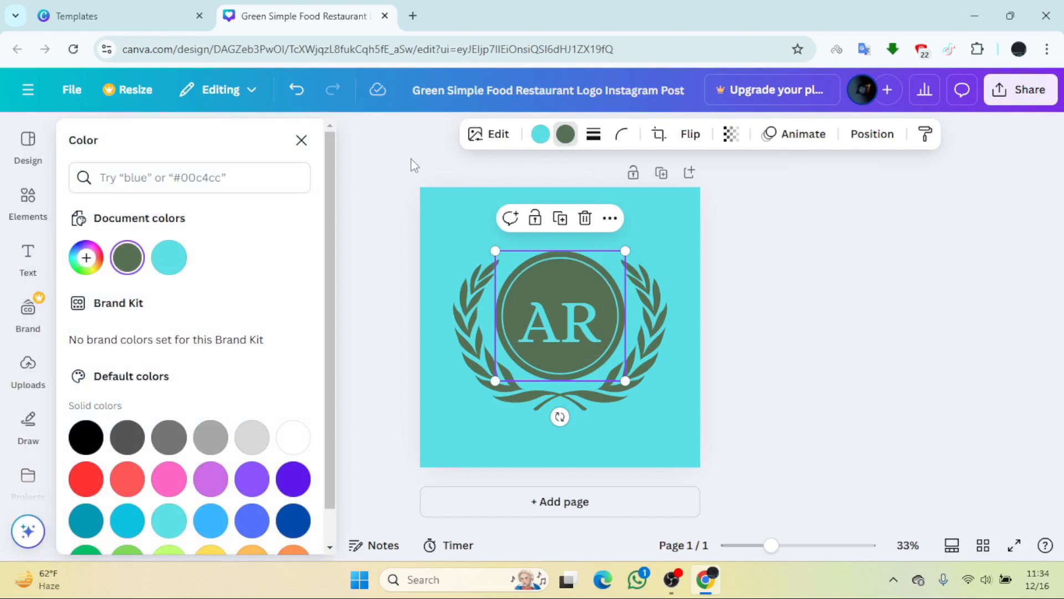
click(291, 484)
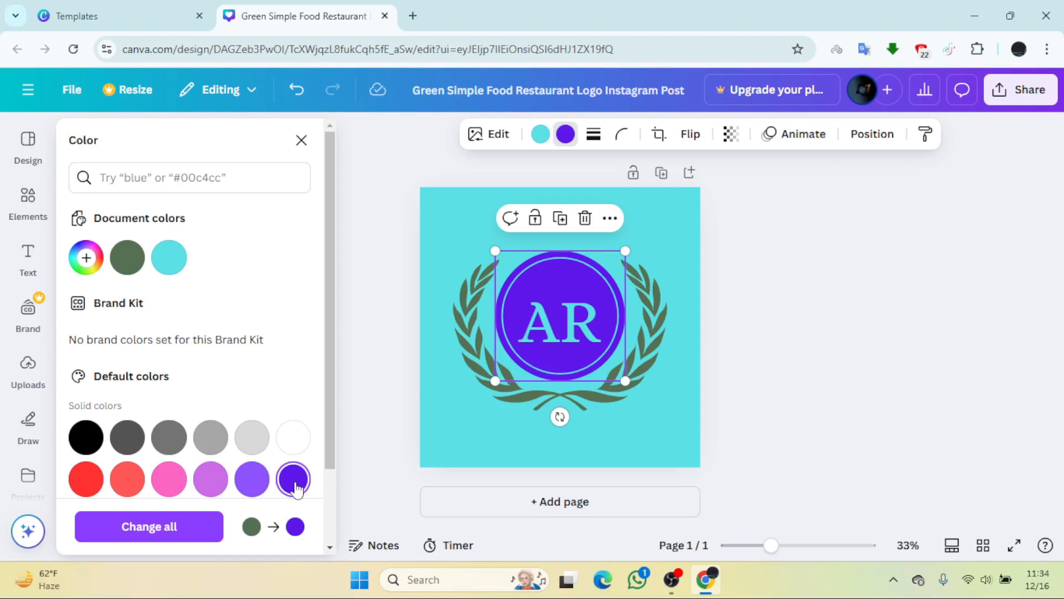
scroll(333, 512, down, 2)
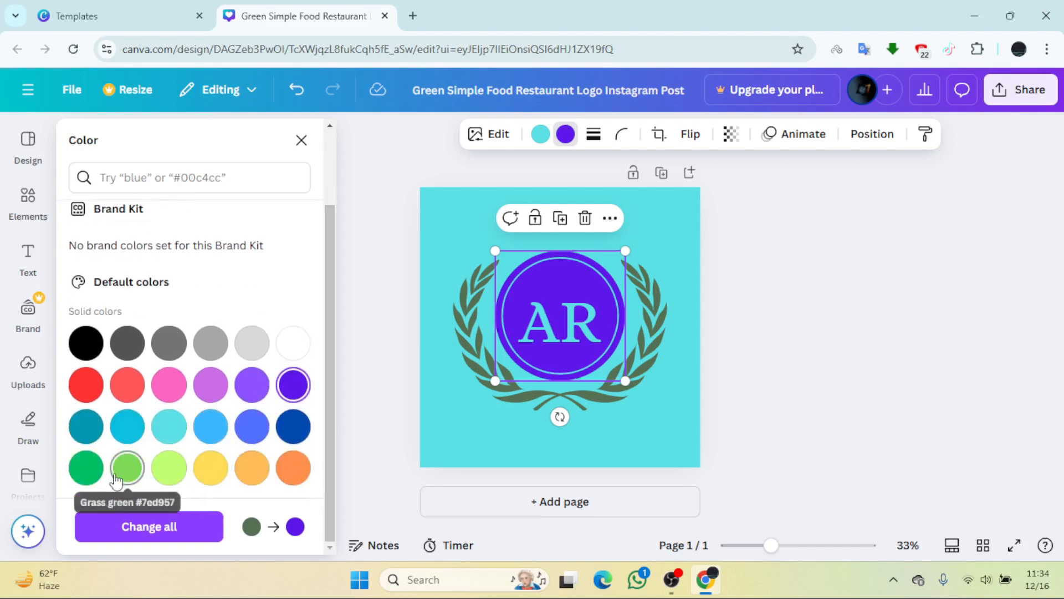
click(85, 479)
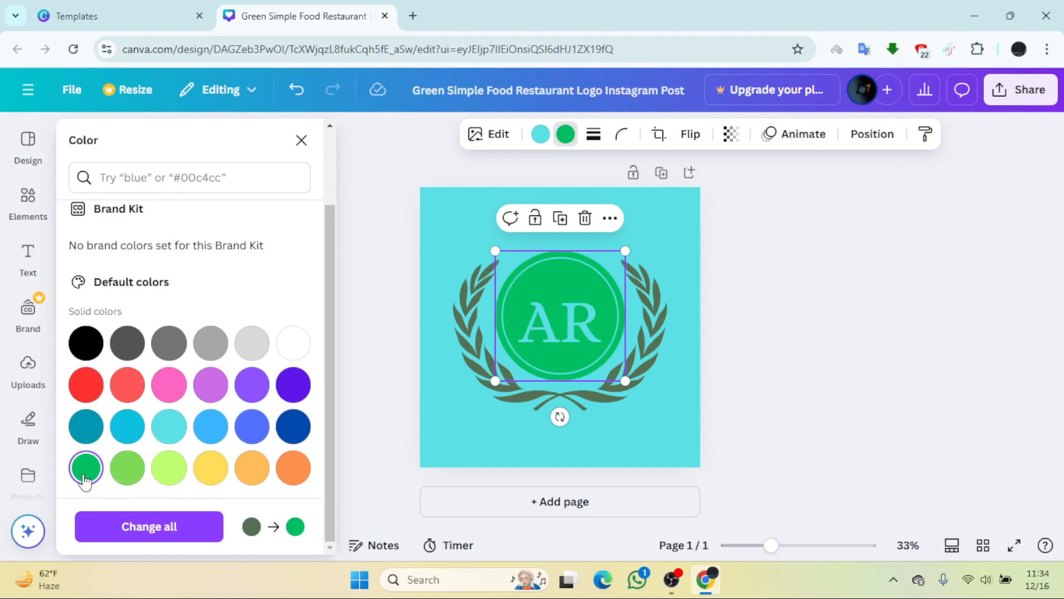
click(294, 425)
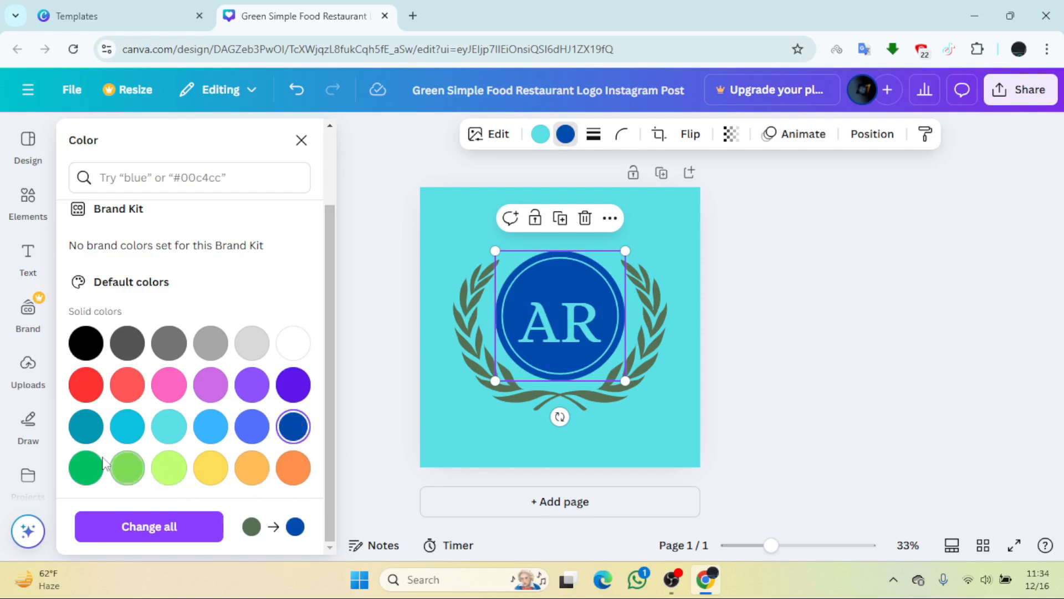
click(86, 391)
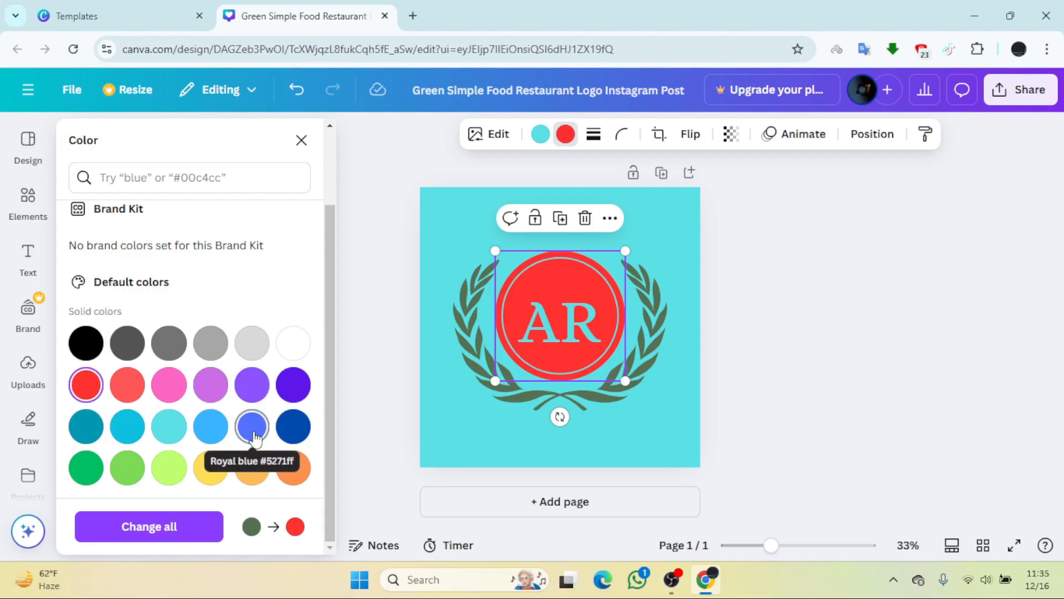
click(294, 388)
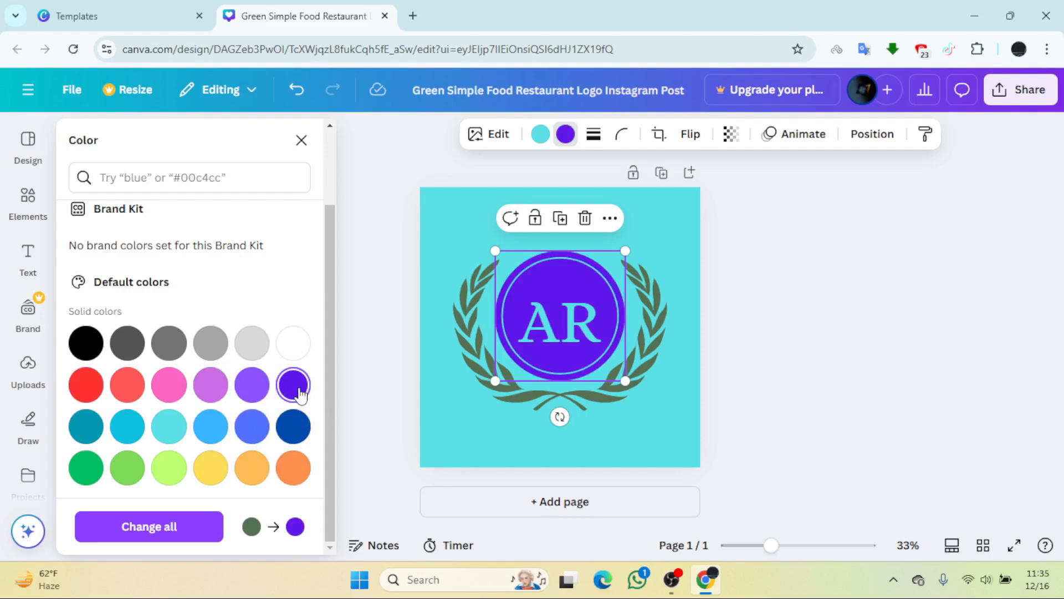
Step: Recolour the laurel wreath to the same deep violet as the circle
click(513, 388)
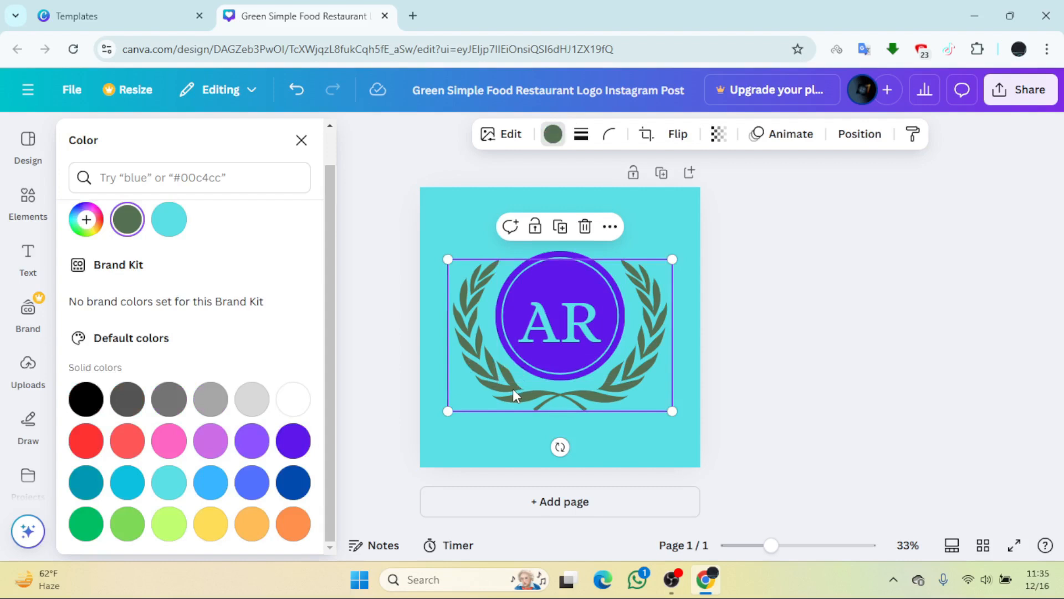
click(562, 136)
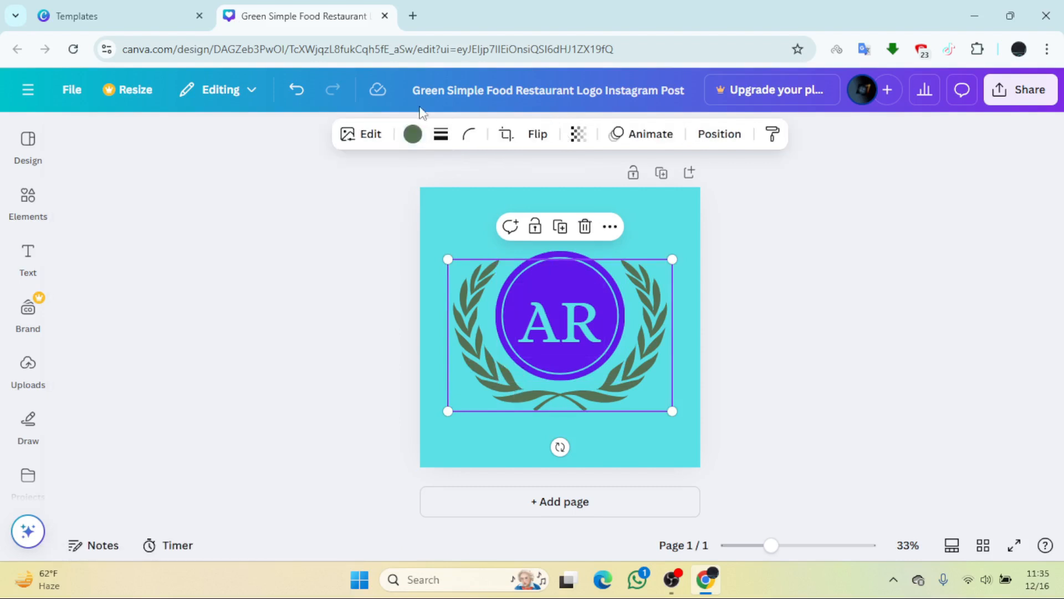
click(413, 133)
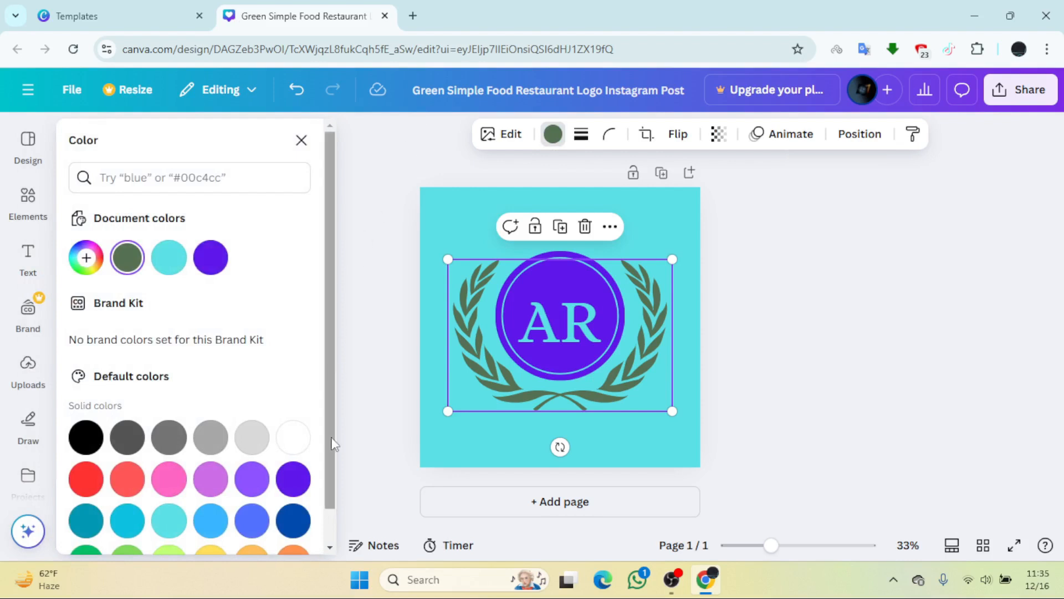
click(293, 482)
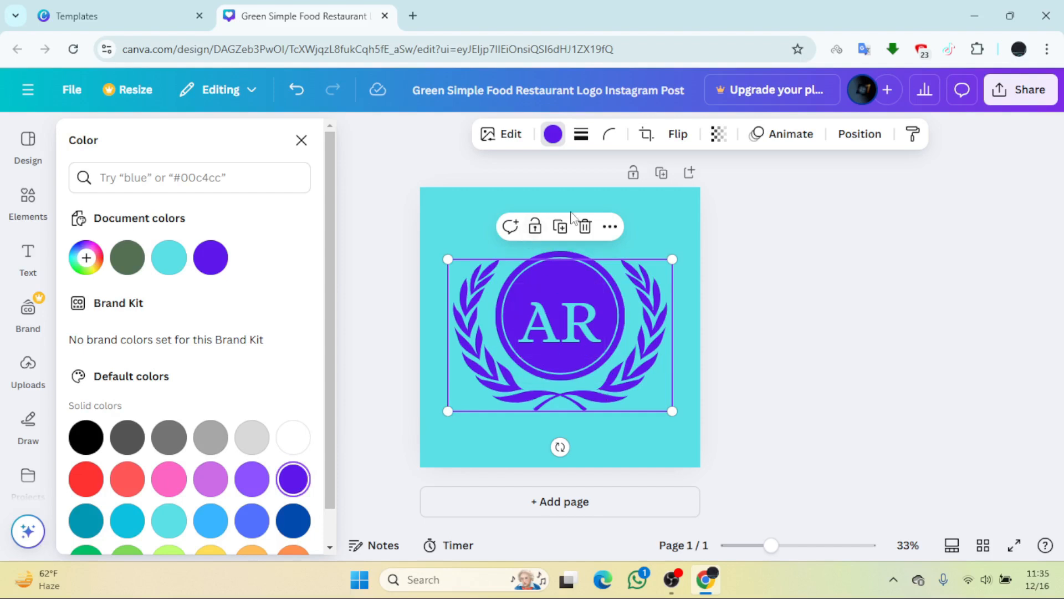
click(658, 209)
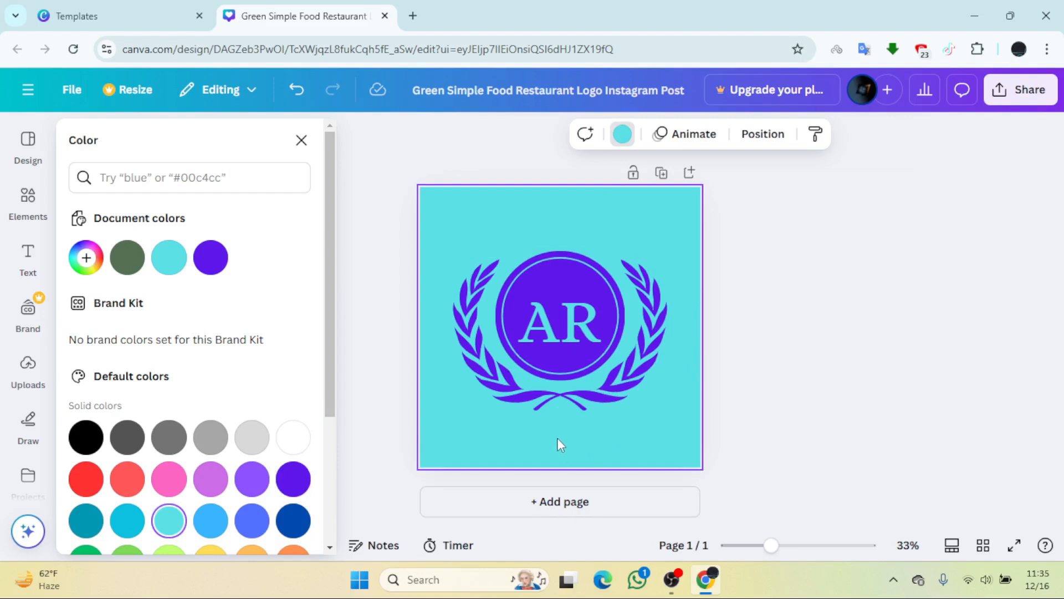
Step: Add a new text box to the design and increase its font size to 39
click(25, 259)
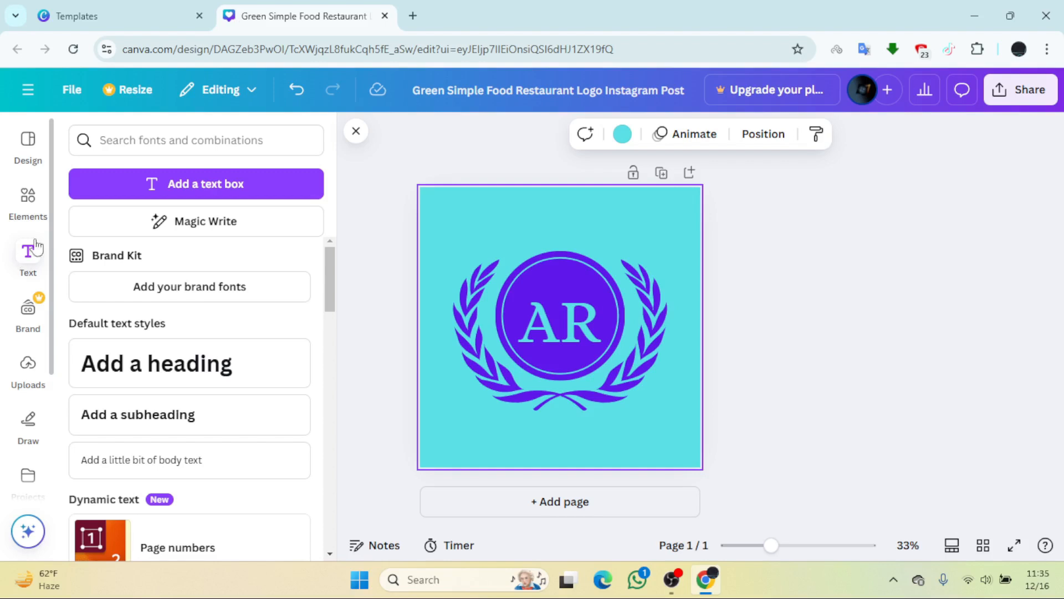
click(209, 183)
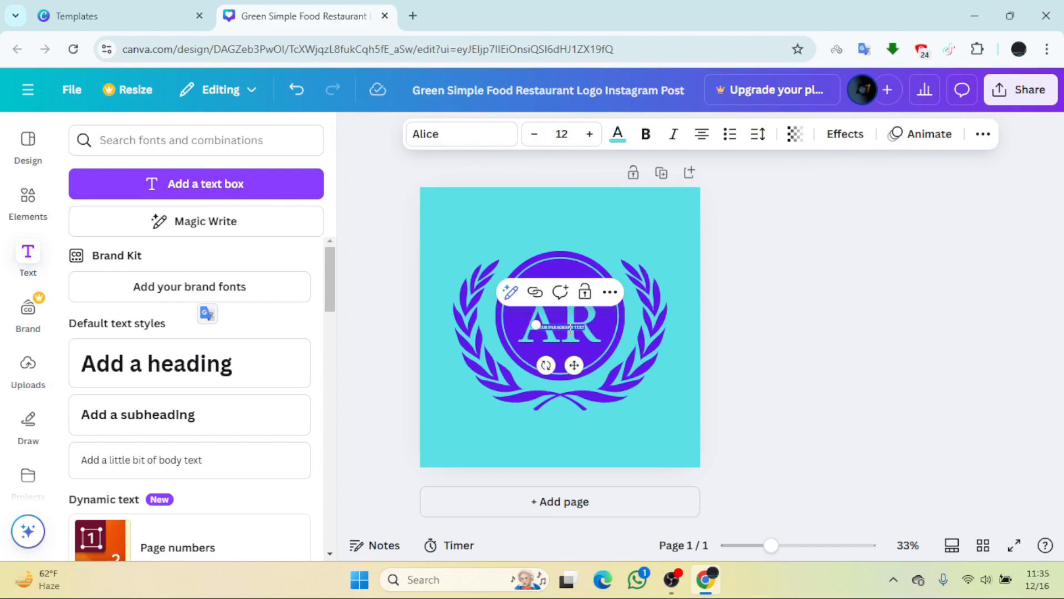
click(590, 134)
click(590, 134)
click(590, 135)
click(590, 134)
click(590, 134)
click(589, 134)
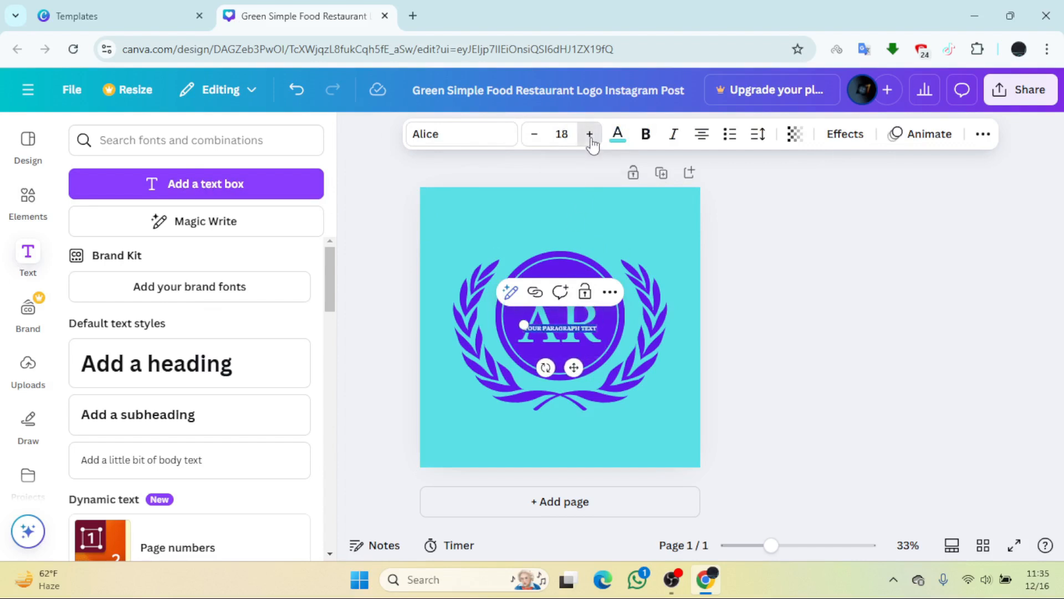
click(590, 134)
click(590, 134)
click(589, 134)
click(590, 134)
click(590, 135)
click(589, 134)
click(590, 134)
click(590, 134)
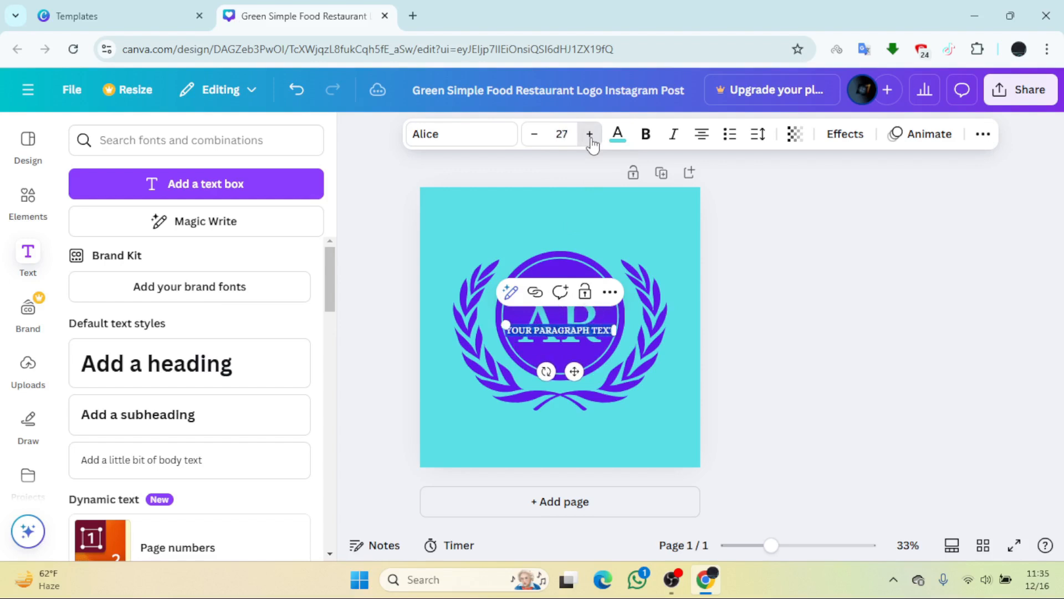
click(590, 134)
click(590, 134)
click(590, 134)
click(590, 134)
click(590, 134)
click(590, 134)
click(590, 134)
click(590, 134)
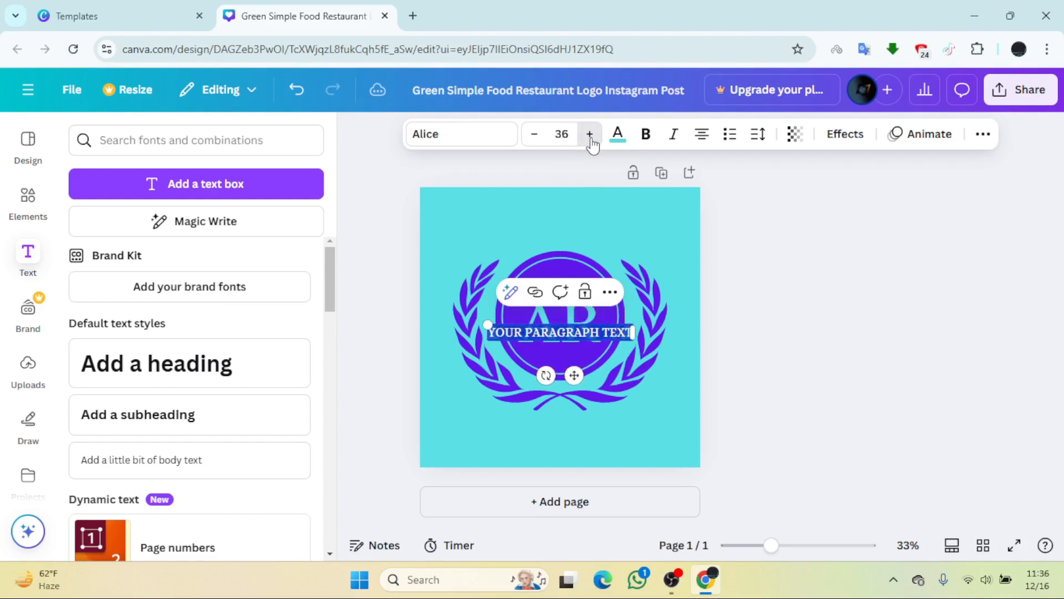
click(590, 134)
click(590, 135)
click(590, 134)
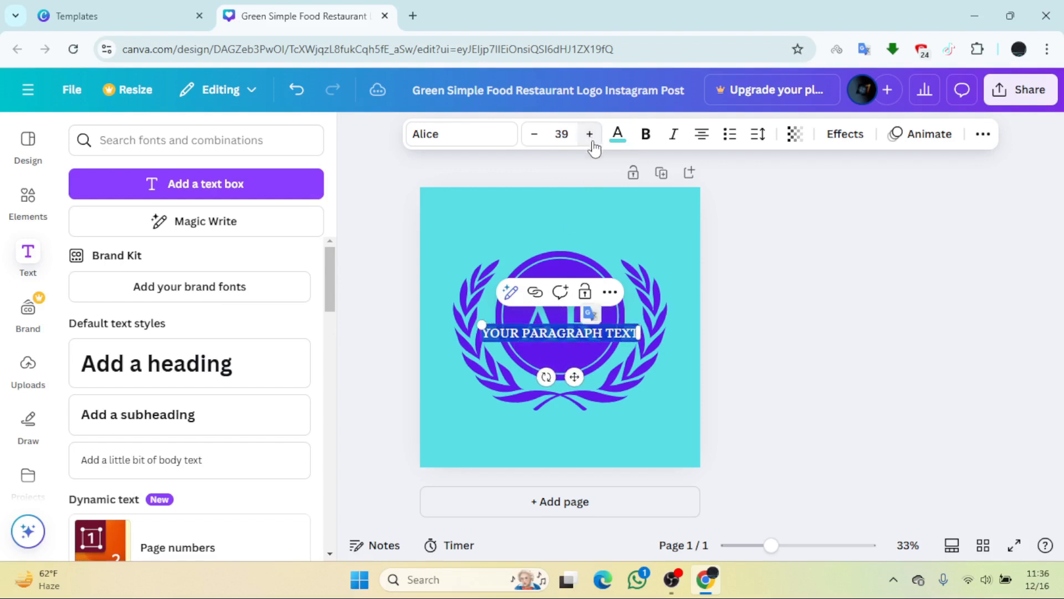
Step: Move the "YOUR PARAGRAPH TEXT" box down to the base of the wreath and colour its text deep violet
click(658, 241)
drag(598, 331, 600, 413)
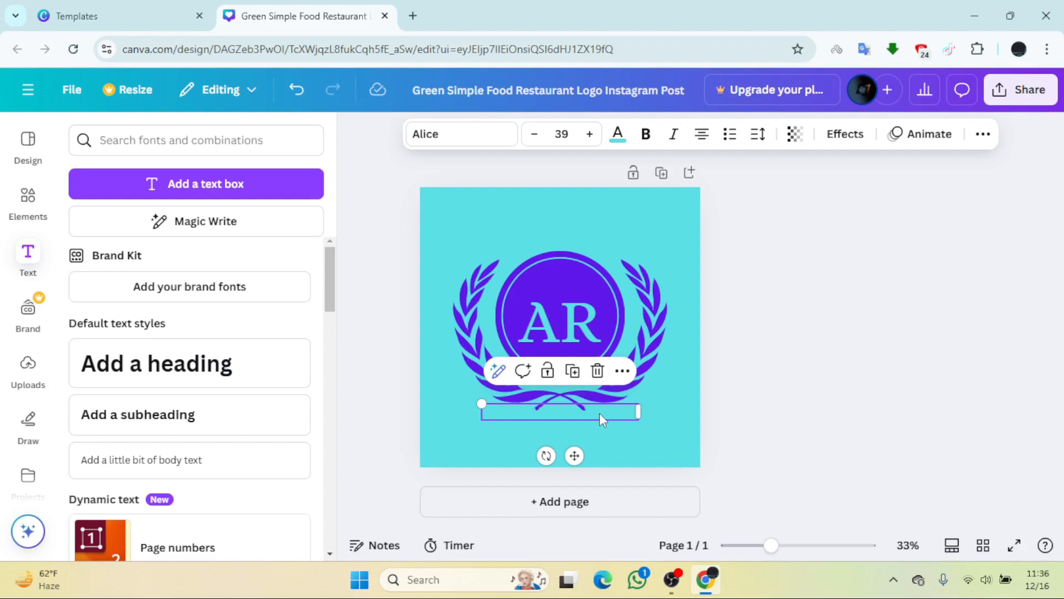
double_click(599, 413)
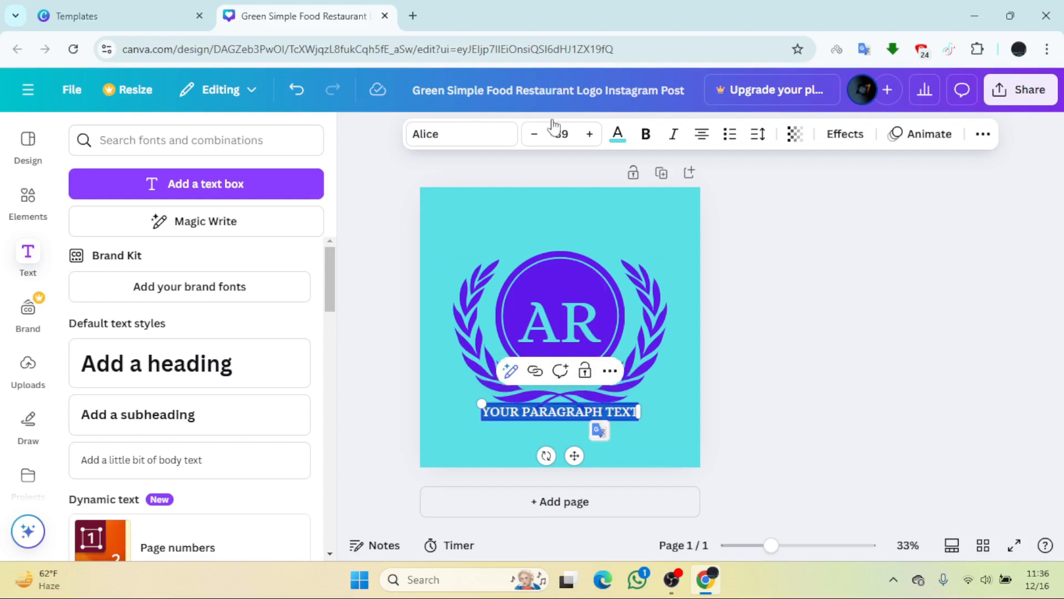
click(618, 137)
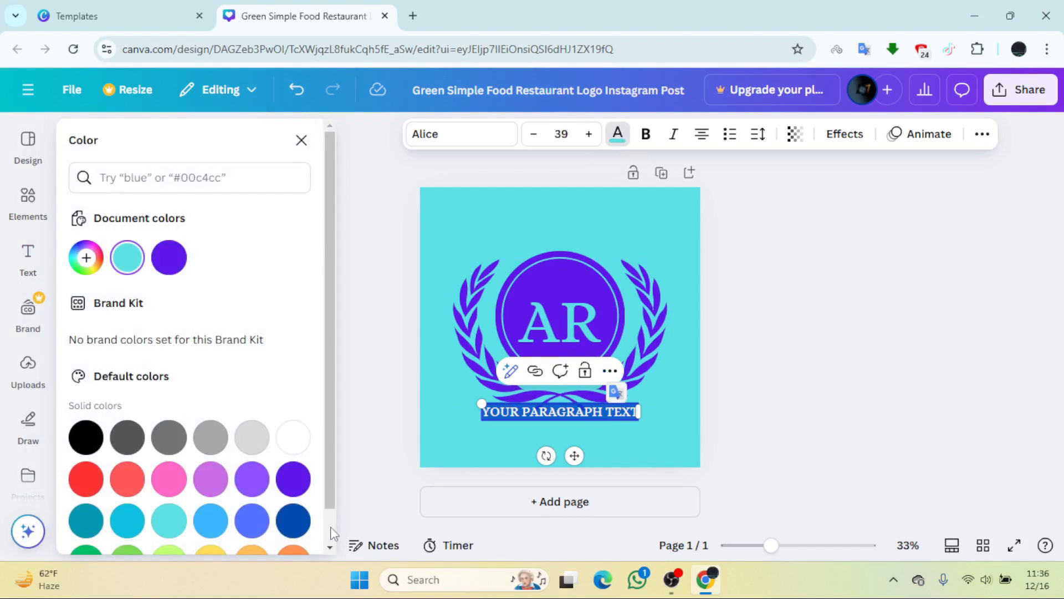
scroll(331, 532, down, 1)
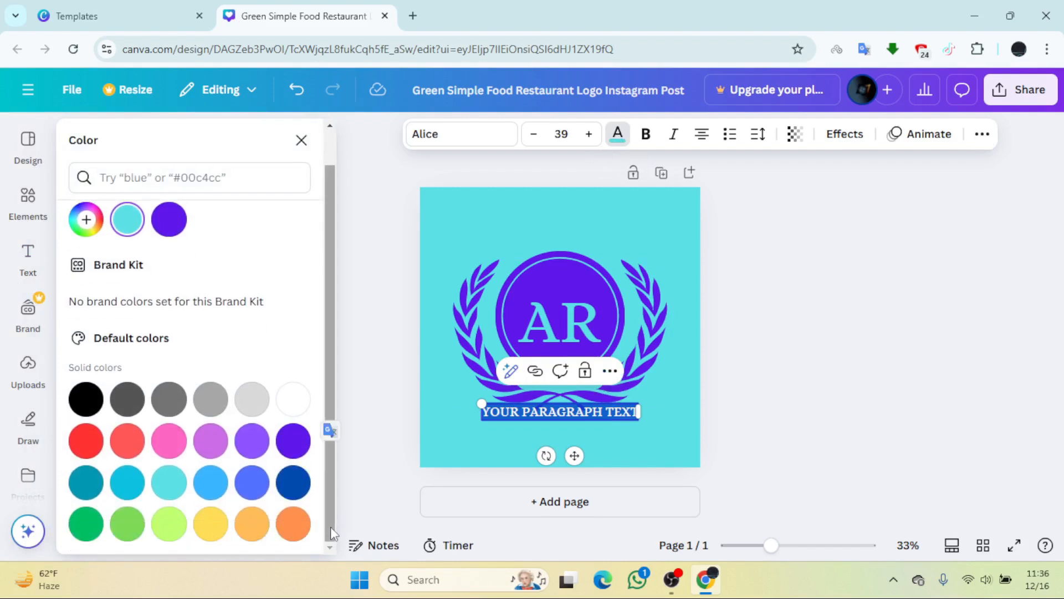
click(293, 443)
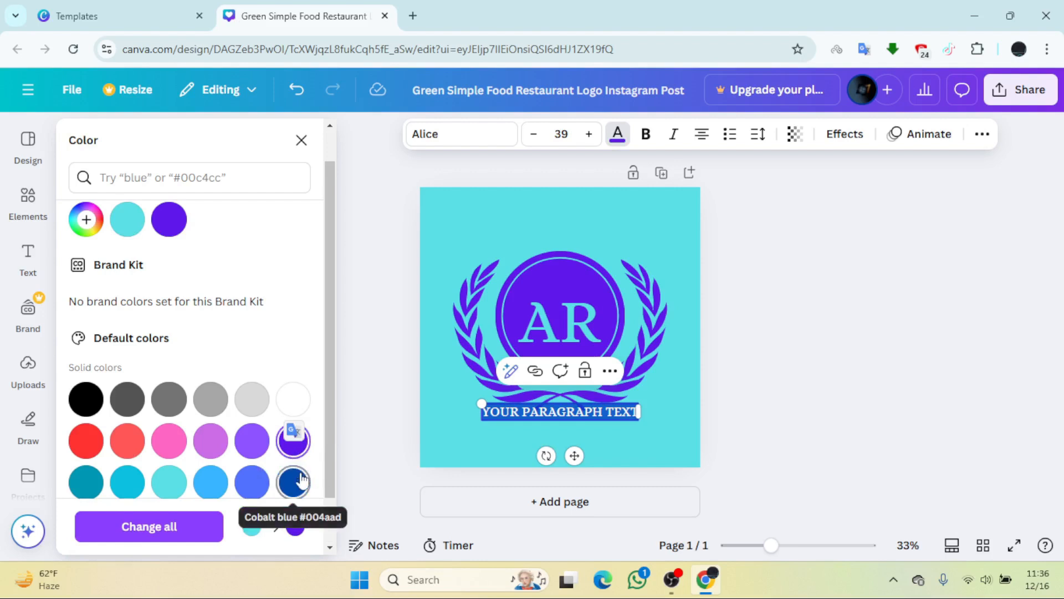
Step: Move the "YOUR PARAGRAPH TEXT" box slightly further down so it sits clear of the laurel wreath
click(438, 426)
click(438, 425)
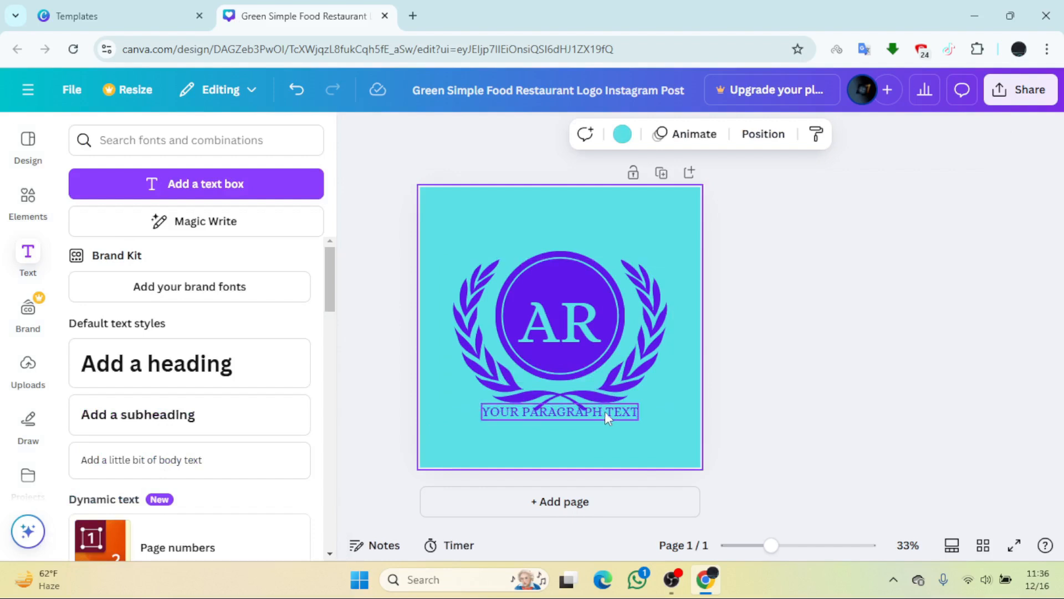
drag(603, 411, 601, 430)
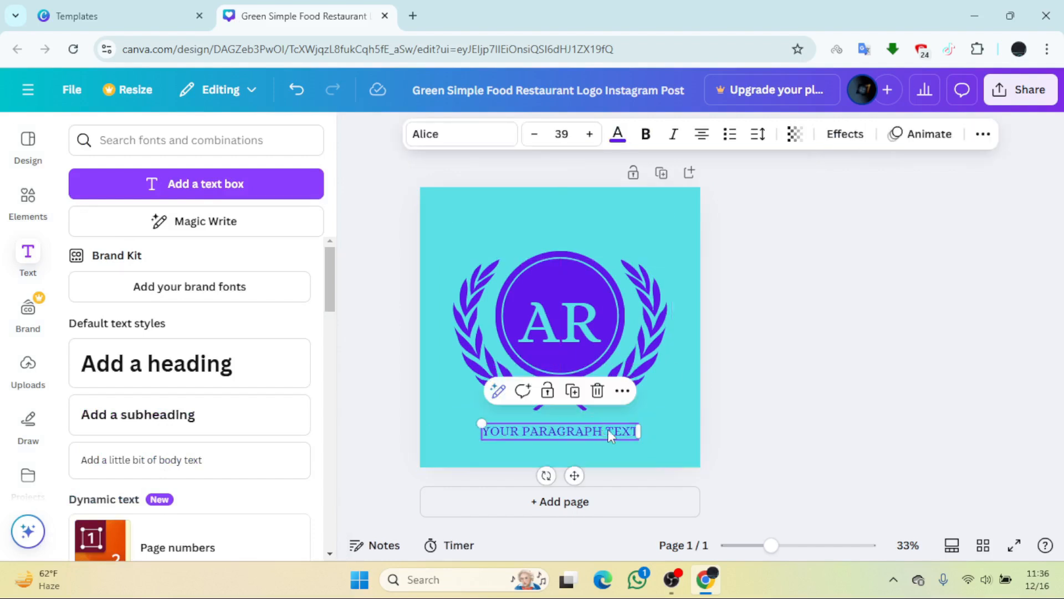
Step: Replace the placeholder text below the wreath with "TECHMASTER-955"
double_click(631, 433)
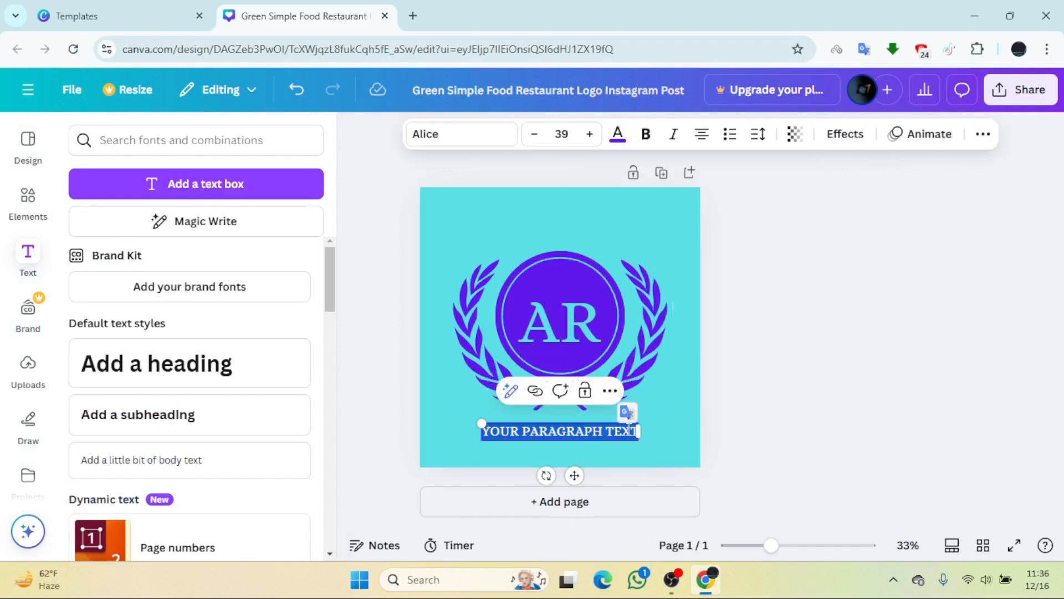
click(638, 432)
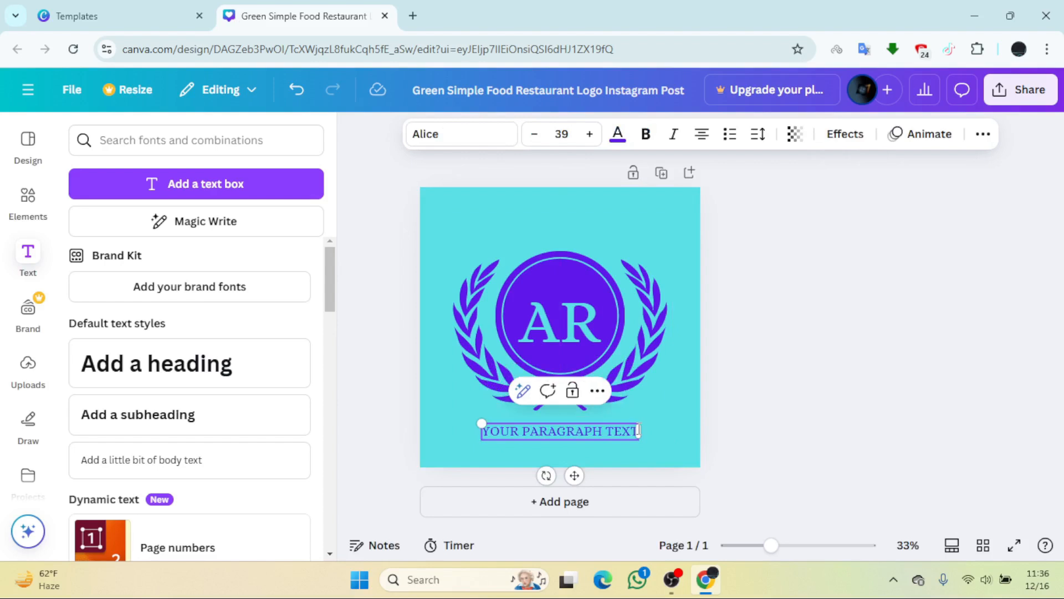
key(BackSpace)
key(BackSpace)
key(BackSpace)
key(BackSpace)
key(BackSpace)
key(BackSpace)
key(BackSpace)
key(BackSpace)
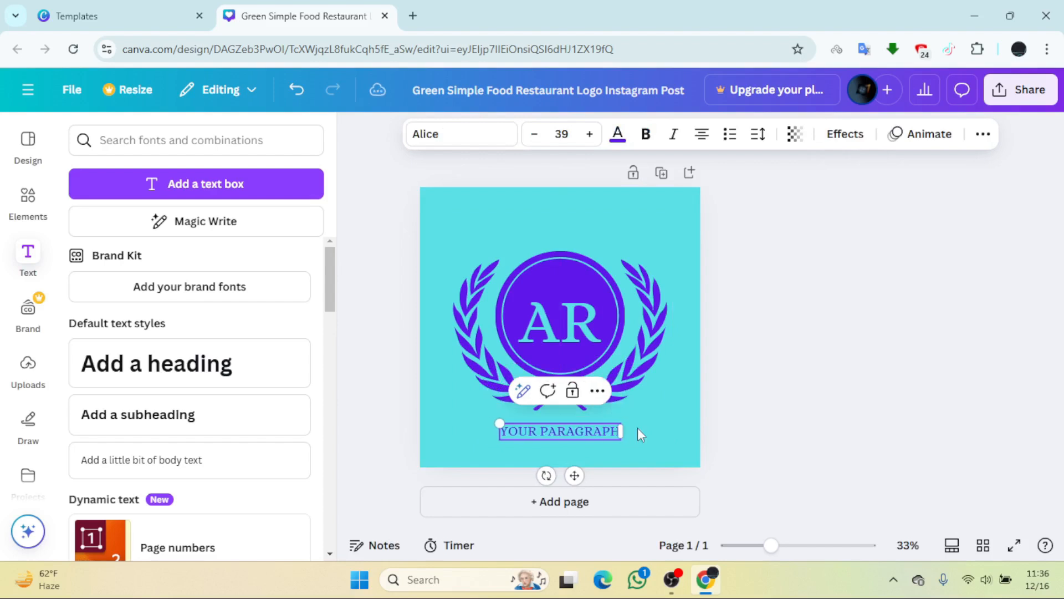
key(BackSpace)
key(BackSpace)
key(BackSpace)
key(BackSpace)
key(BackSpace)
key(BackSpace)
key(BackSpace)
key(BackSpace)
key(BackSpace)
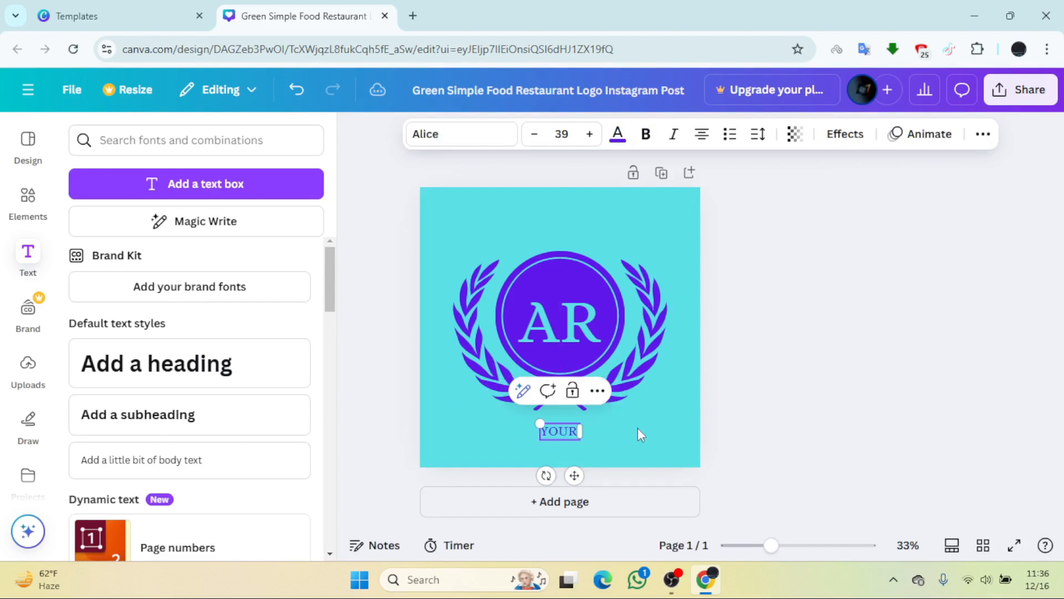
key(BackSpace)
key(BackSpace)
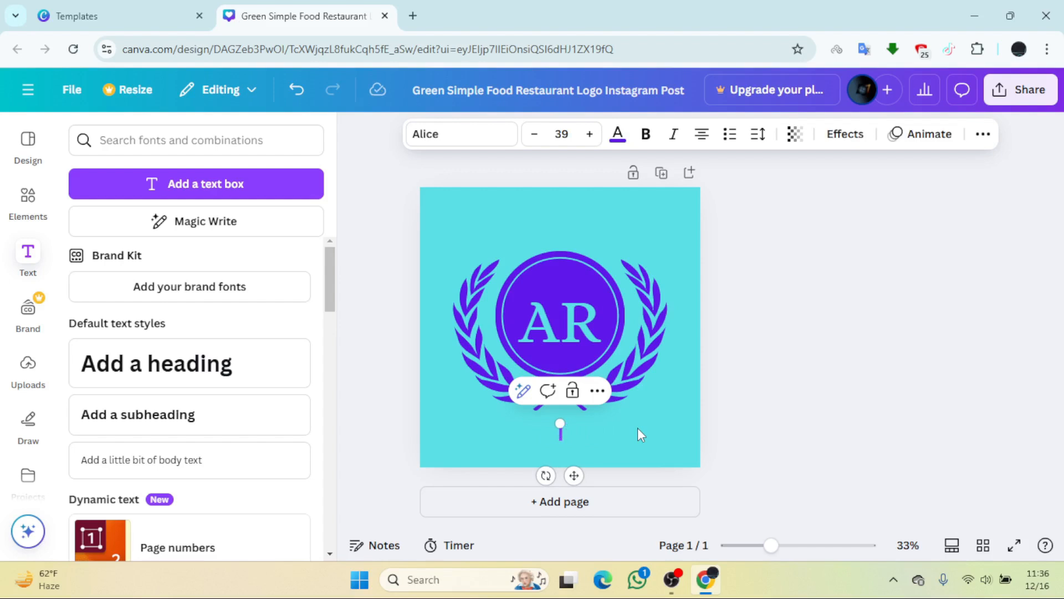
text(TECH)
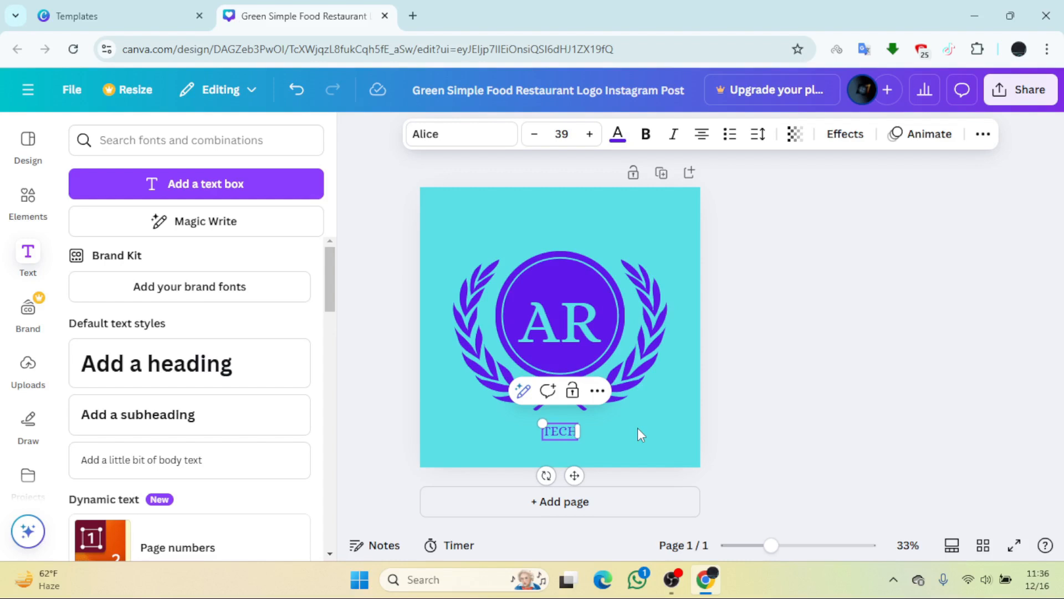
text(M)
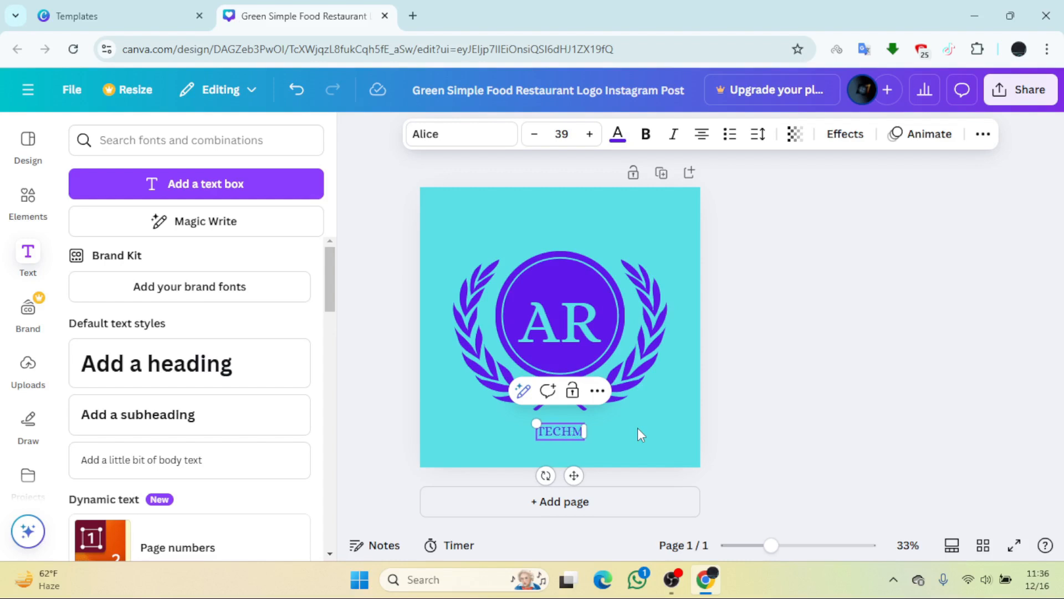
text(AS)
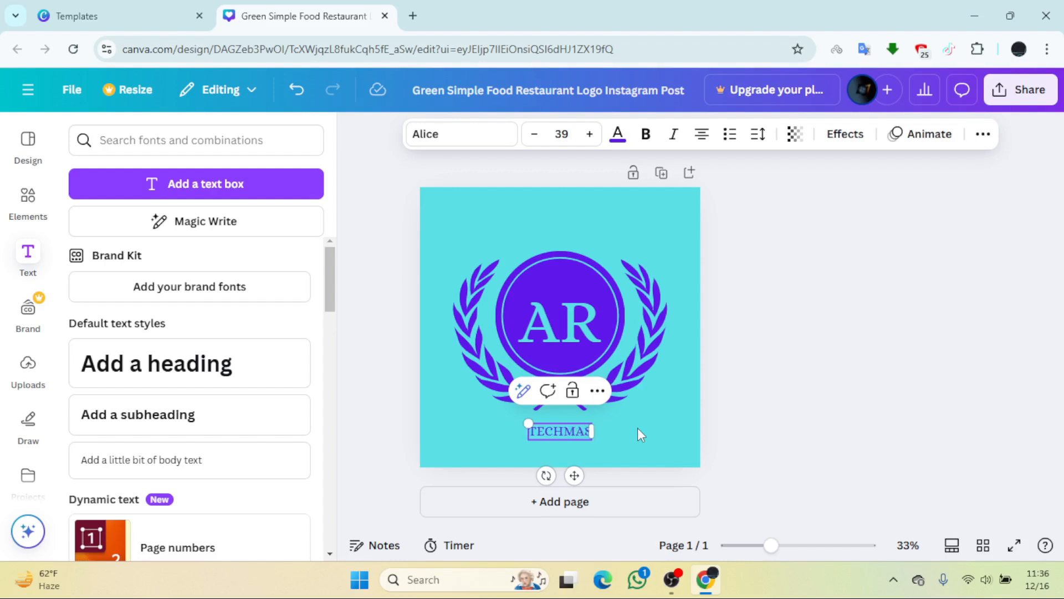
text(TER-)
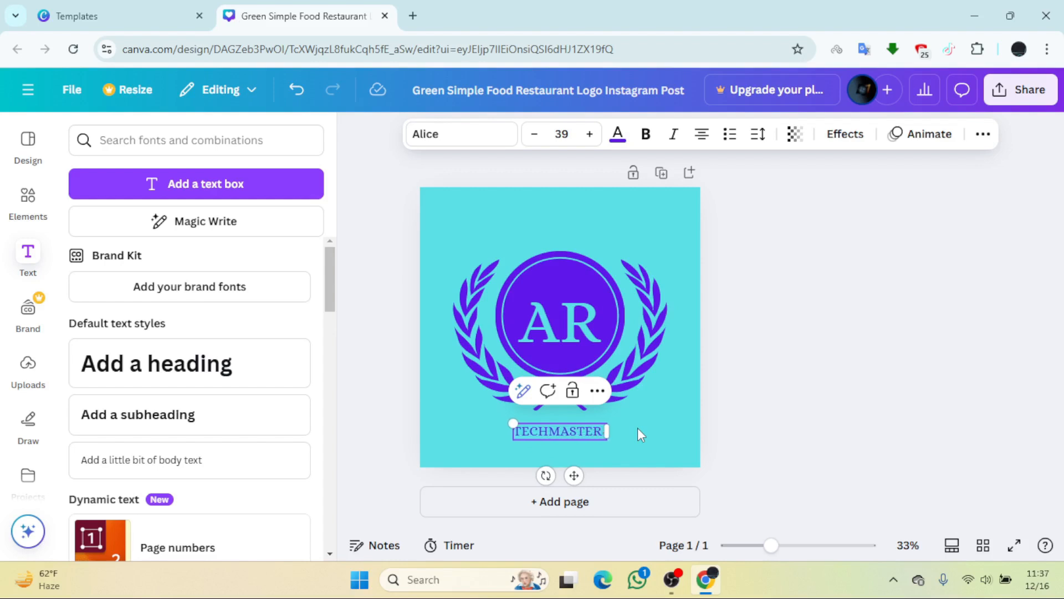
text( 955)
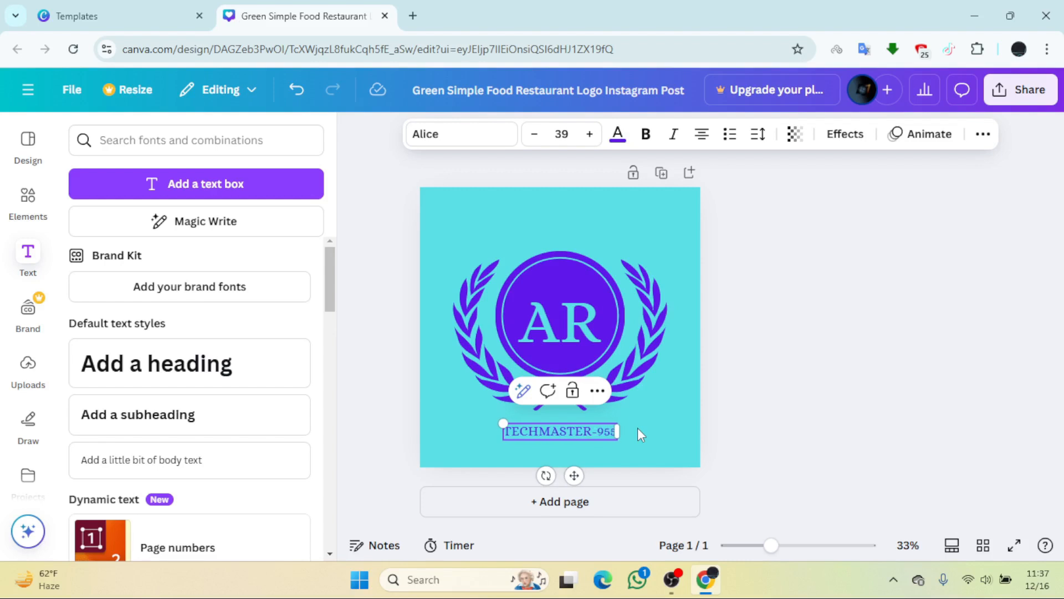
click(637, 428)
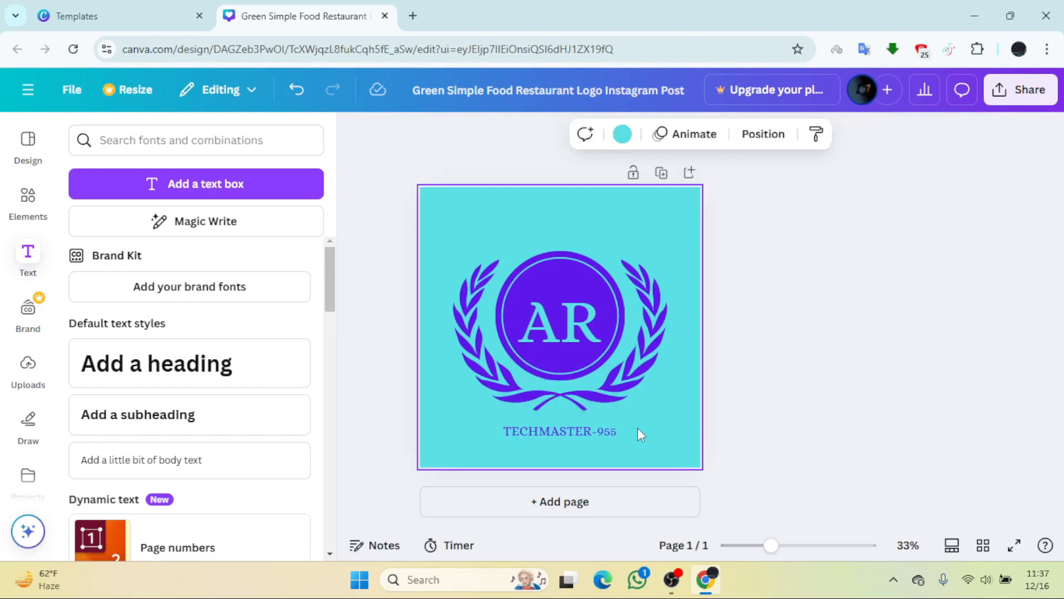
Step: Make the TECHMASTER-955 line bold, trying italic on it and removing the italic again
double_click(588, 427)
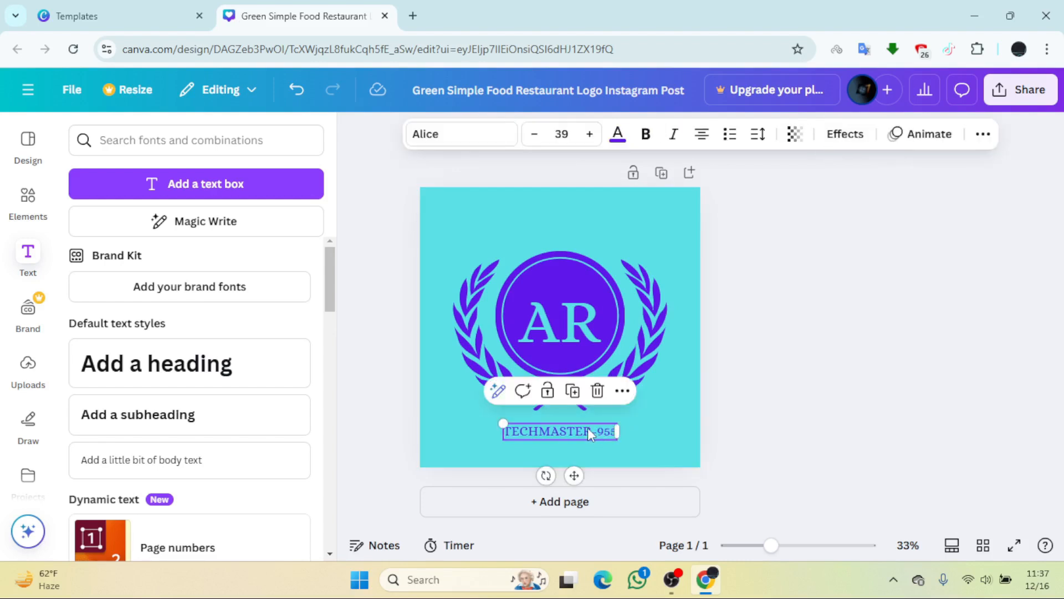
click(676, 136)
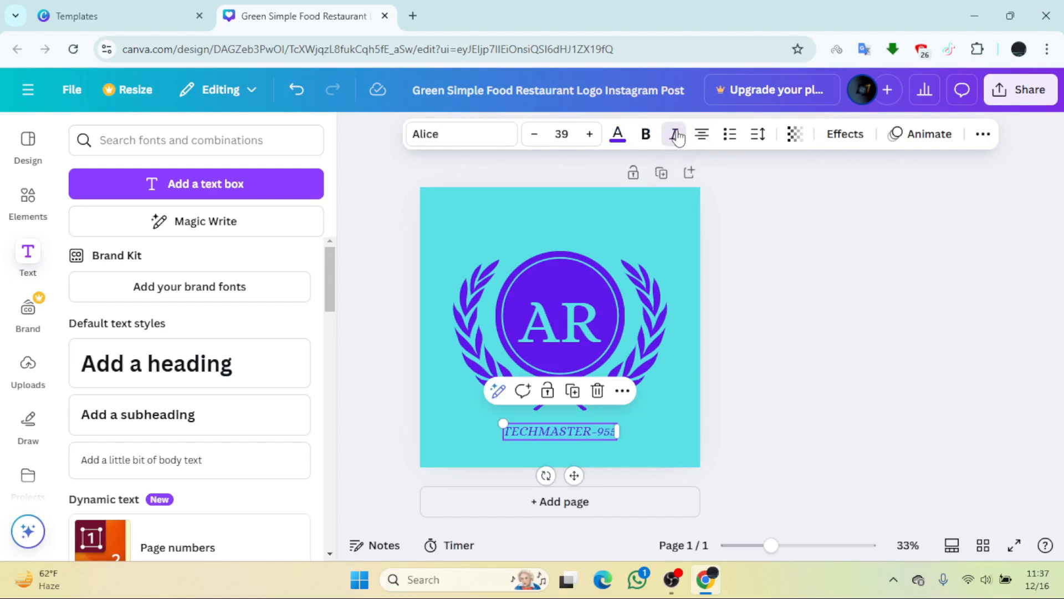
click(648, 137)
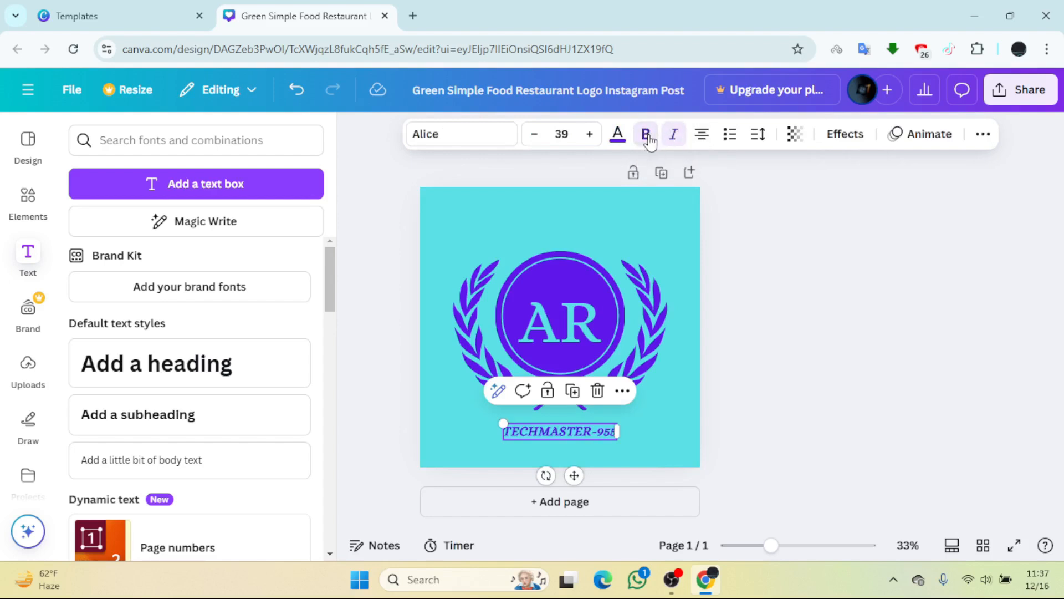
click(672, 138)
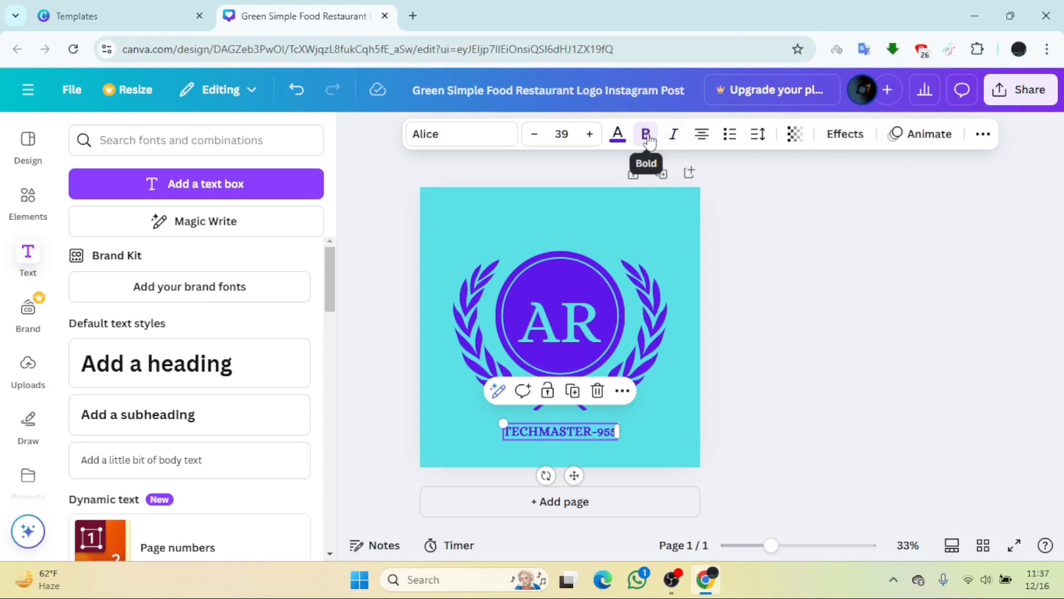
click(674, 468)
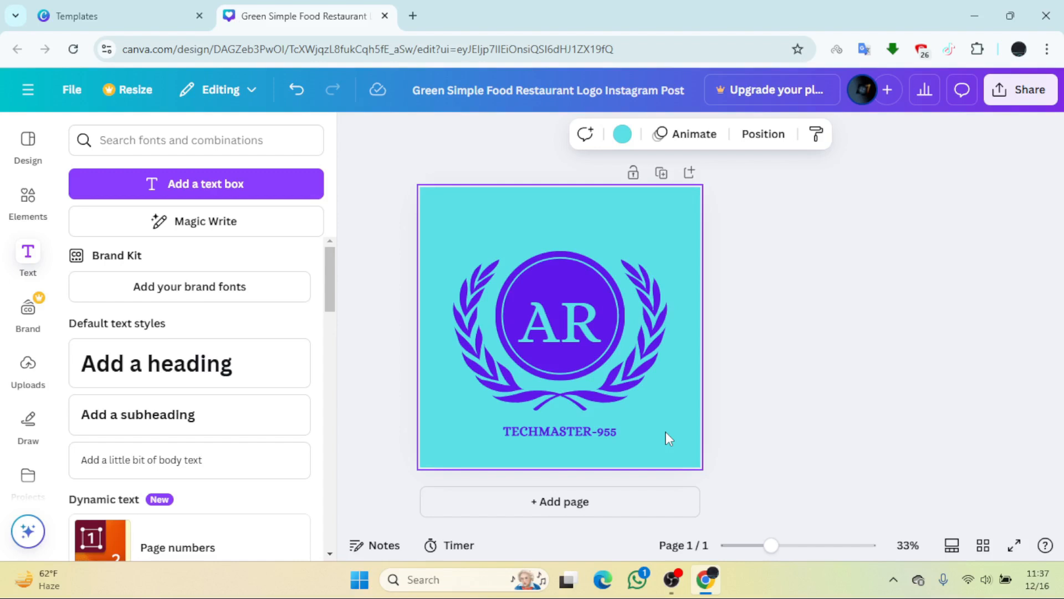
Step: Change the page's turquoise background to solid pink
click(623, 134)
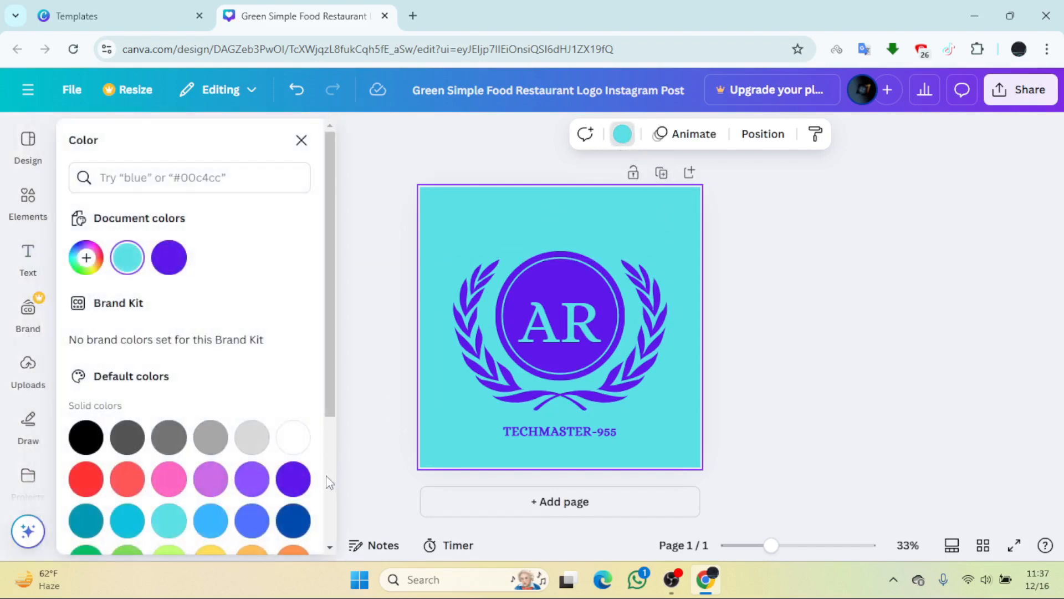
scroll(330, 482, down, 3)
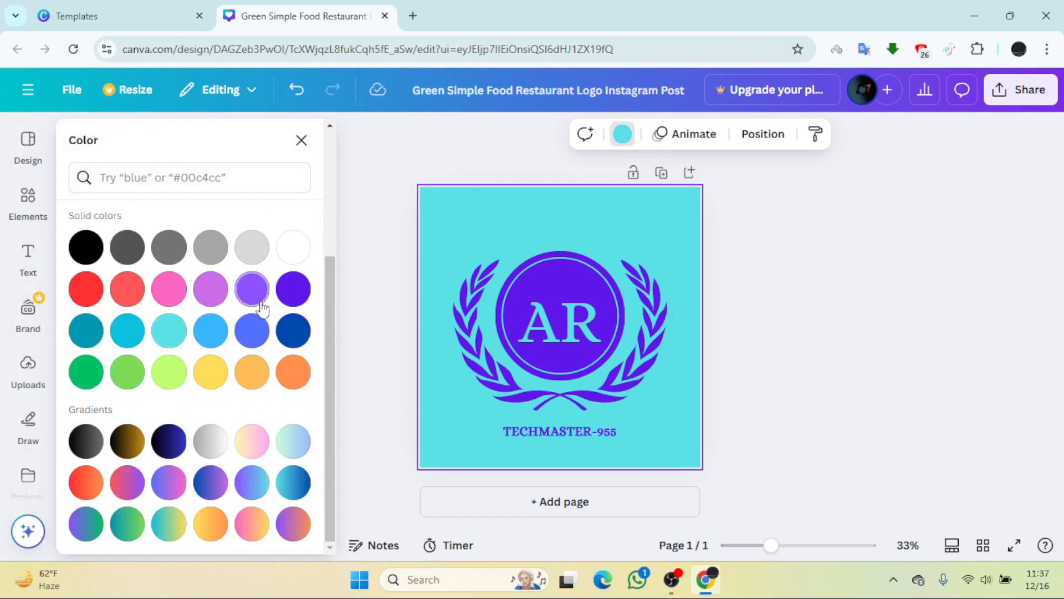
click(162, 289)
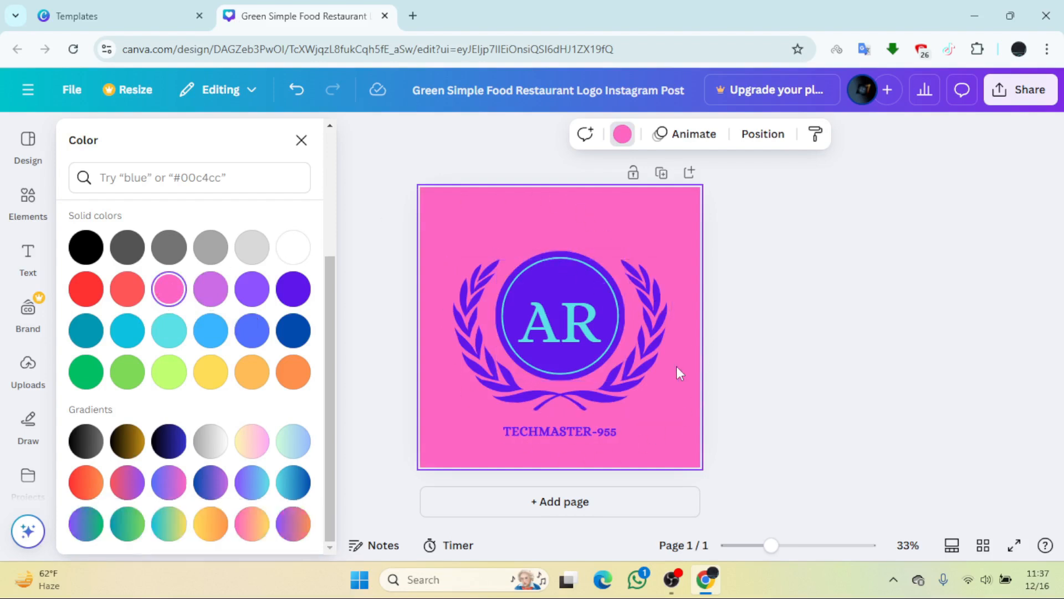
Step: Duplicate the page twice, giving page 2 a coral-to-violet gradient background and page 3 a violet-to-green one
click(661, 173)
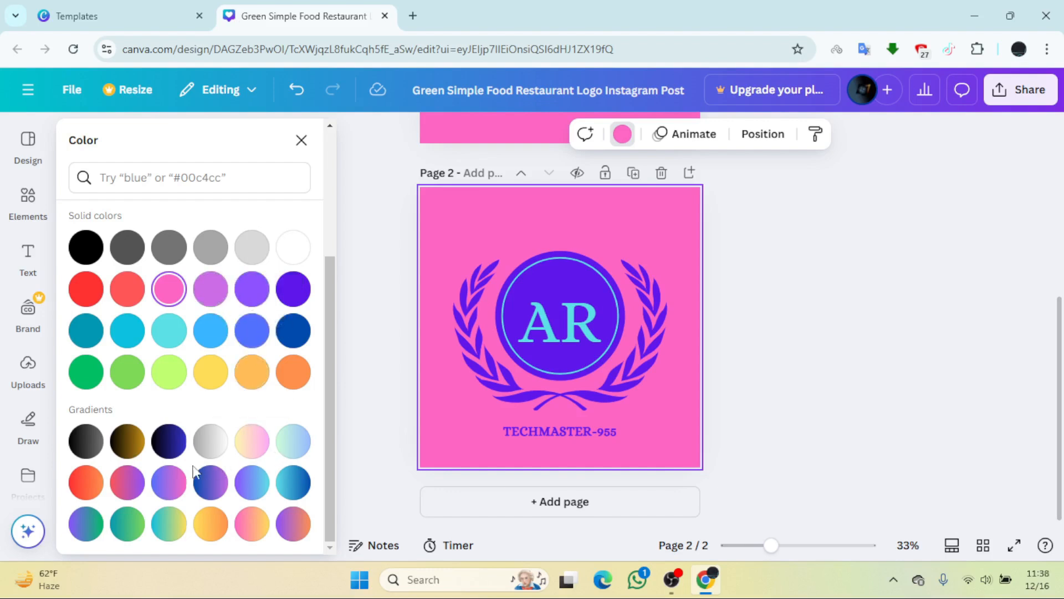
click(128, 483)
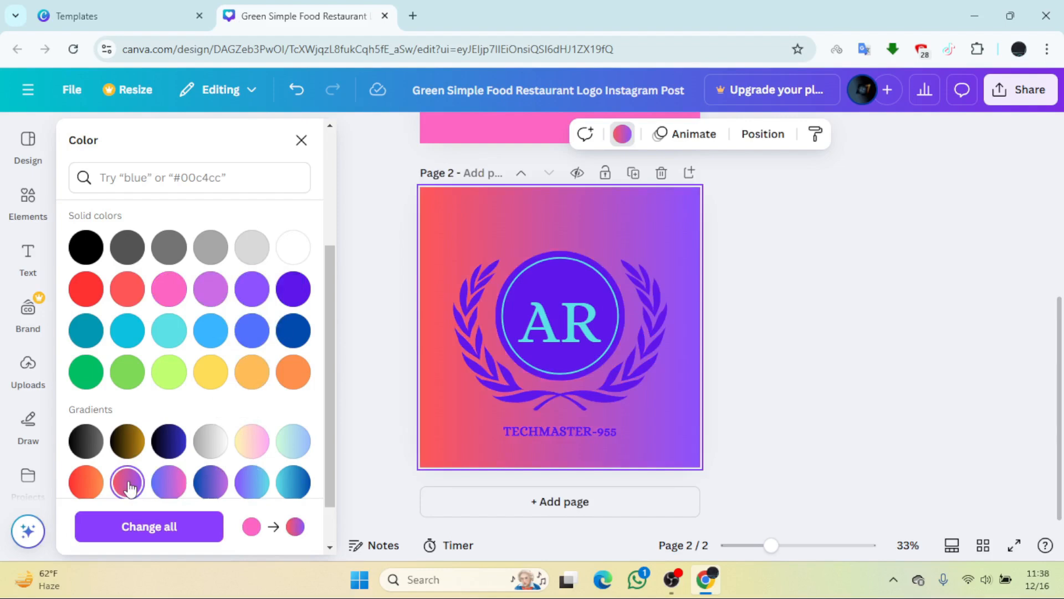
click(633, 172)
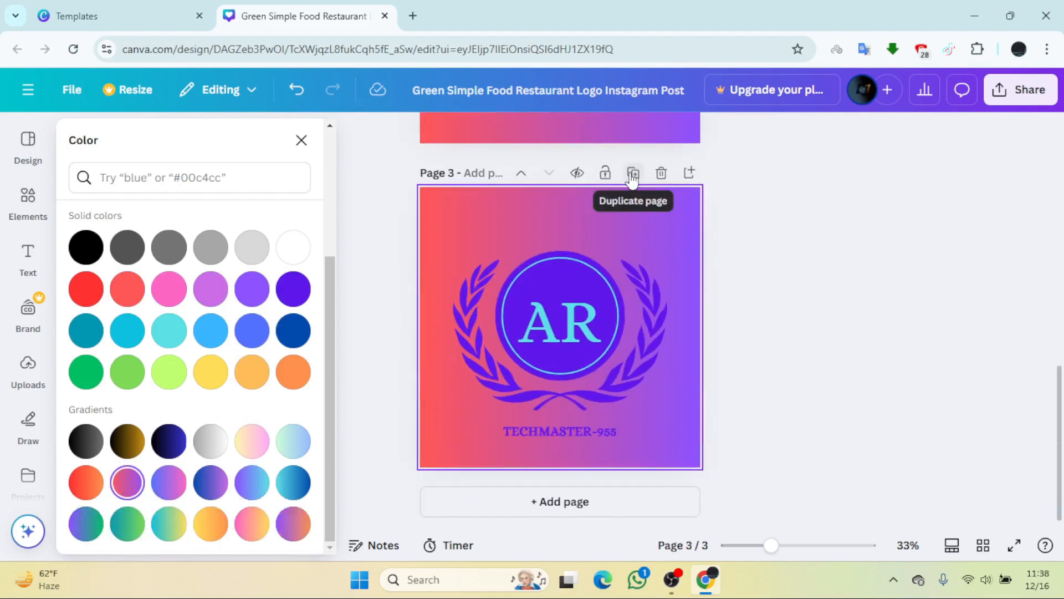
click(572, 217)
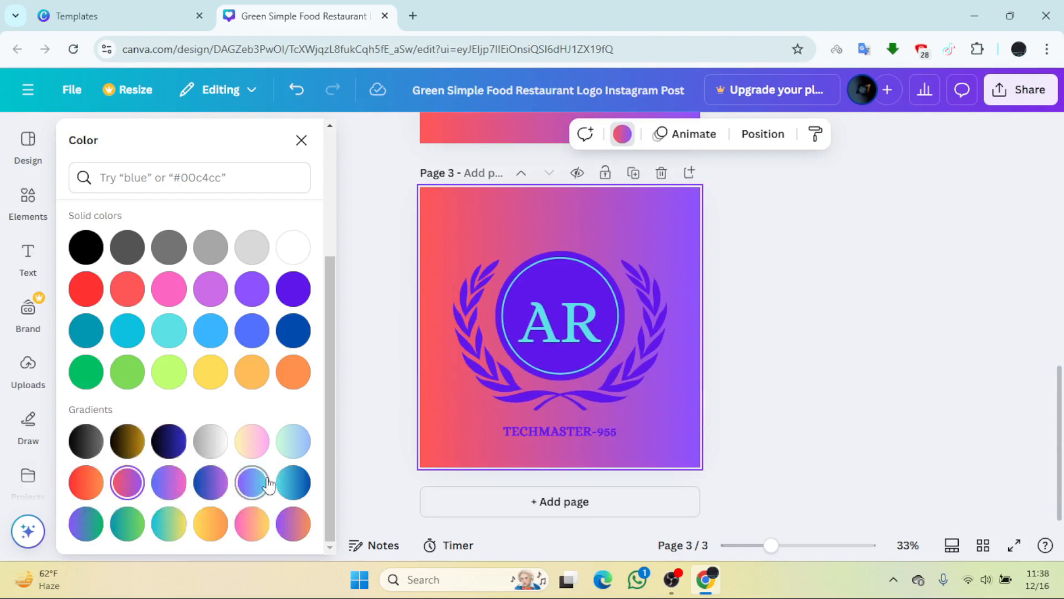
click(84, 524)
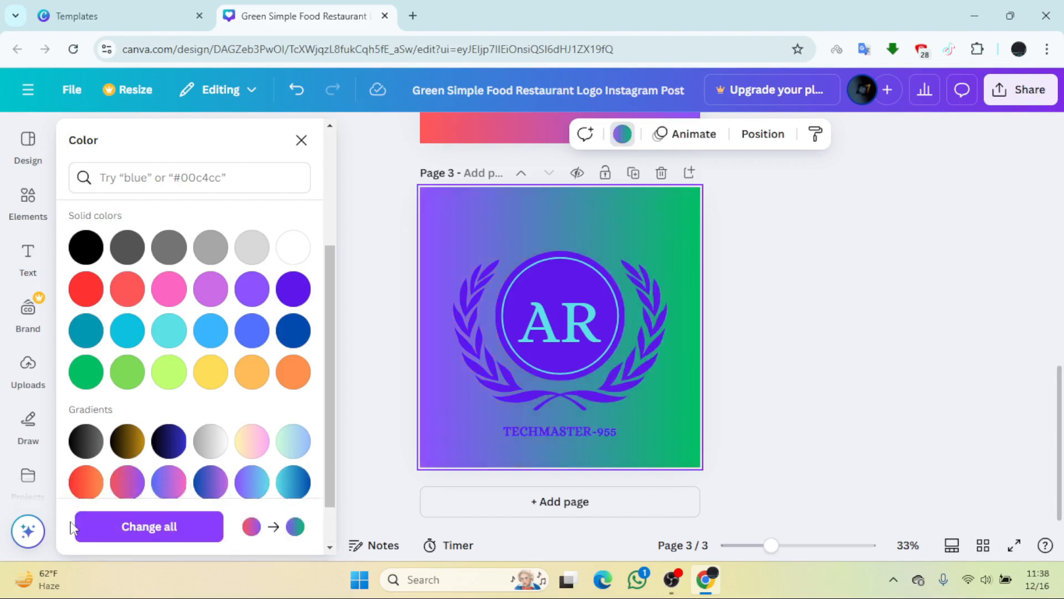
click(1014, 305)
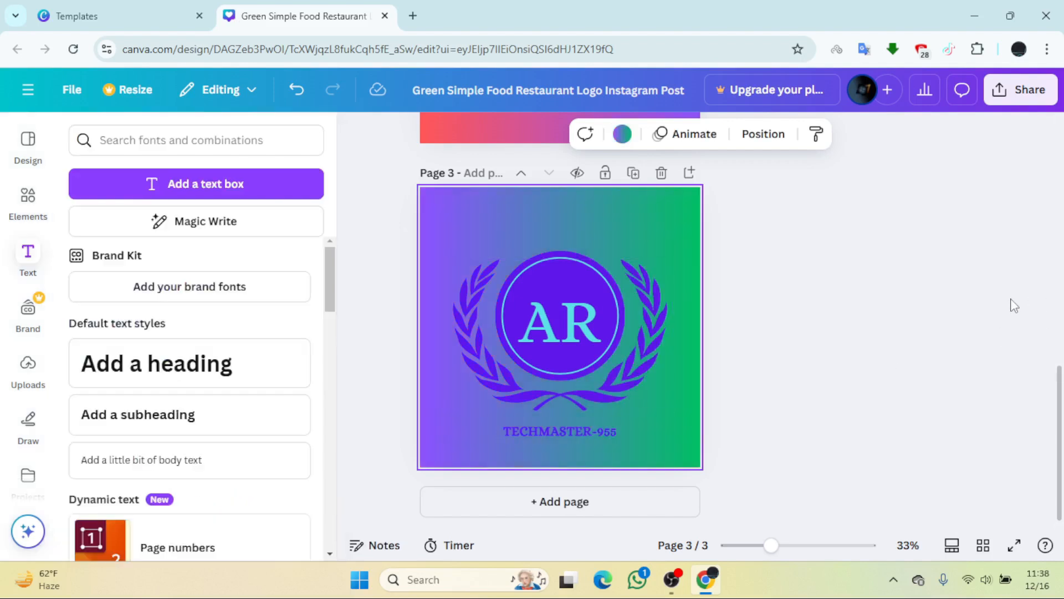
Step: Download only the pink page 1 of the design as a PNG, leaving pages 2 and 3 out of the page selection
scroll(903, 329, up, 5)
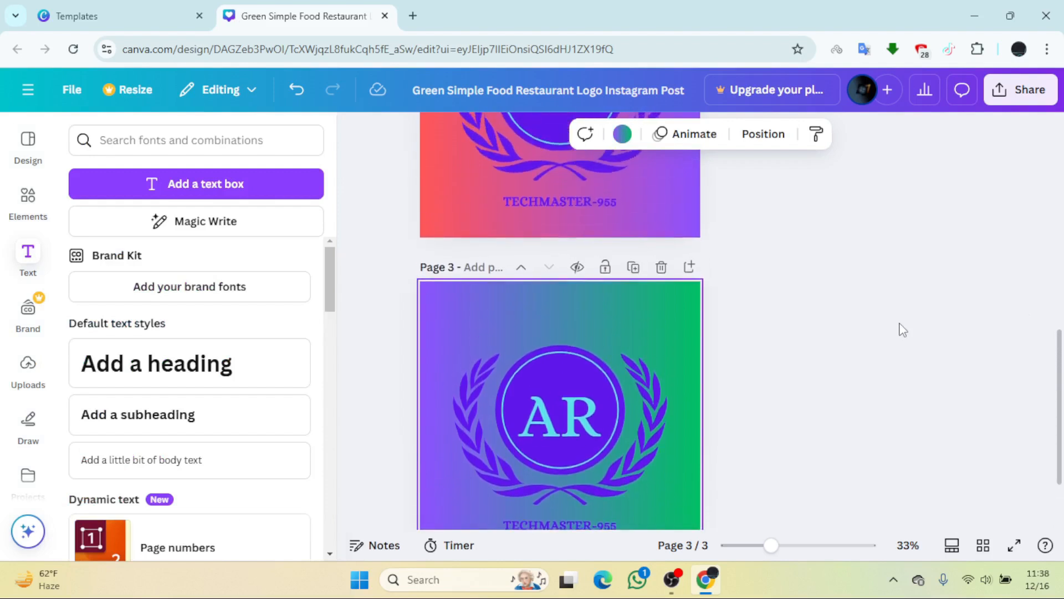
scroll(903, 330, up, 5)
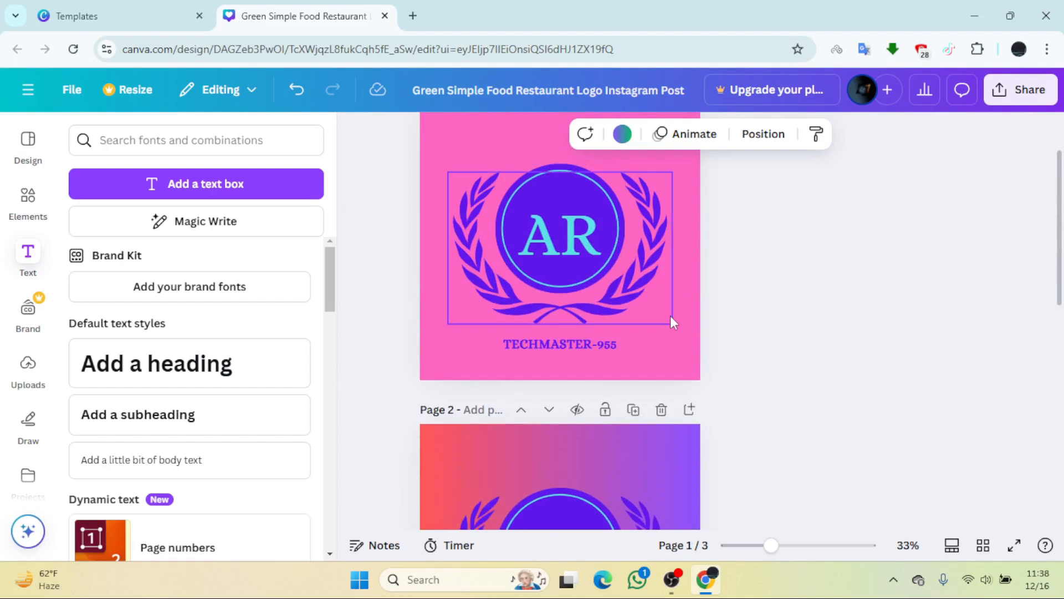
click(671, 315)
click(686, 349)
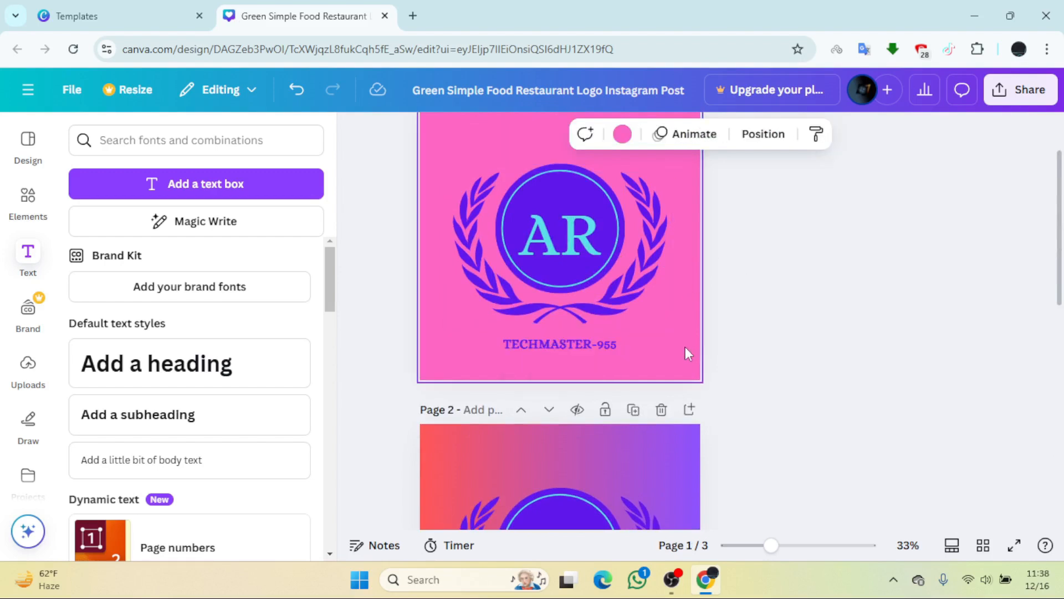
click(1018, 90)
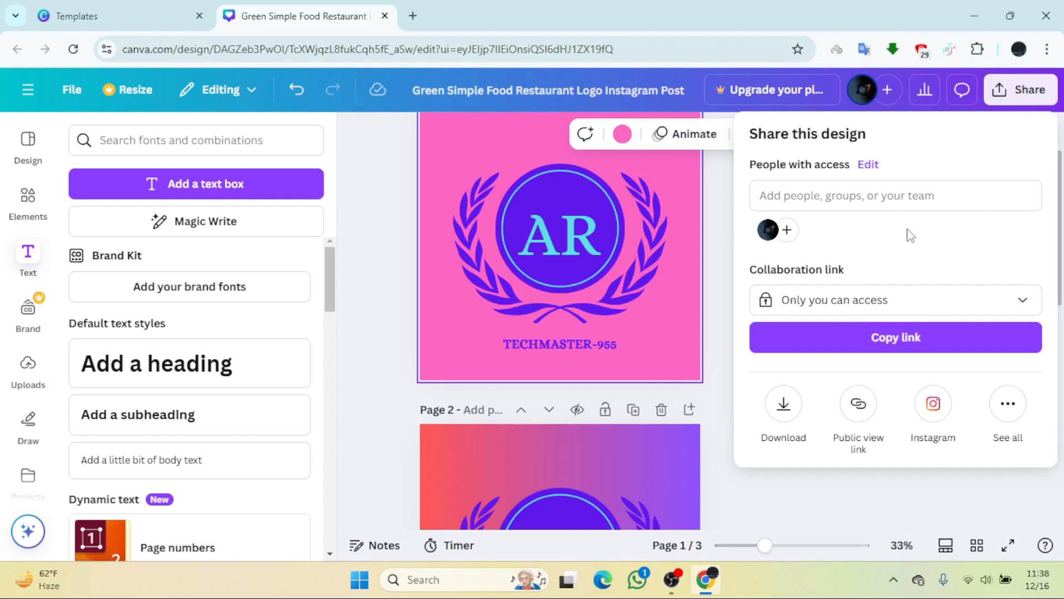
click(797, 413)
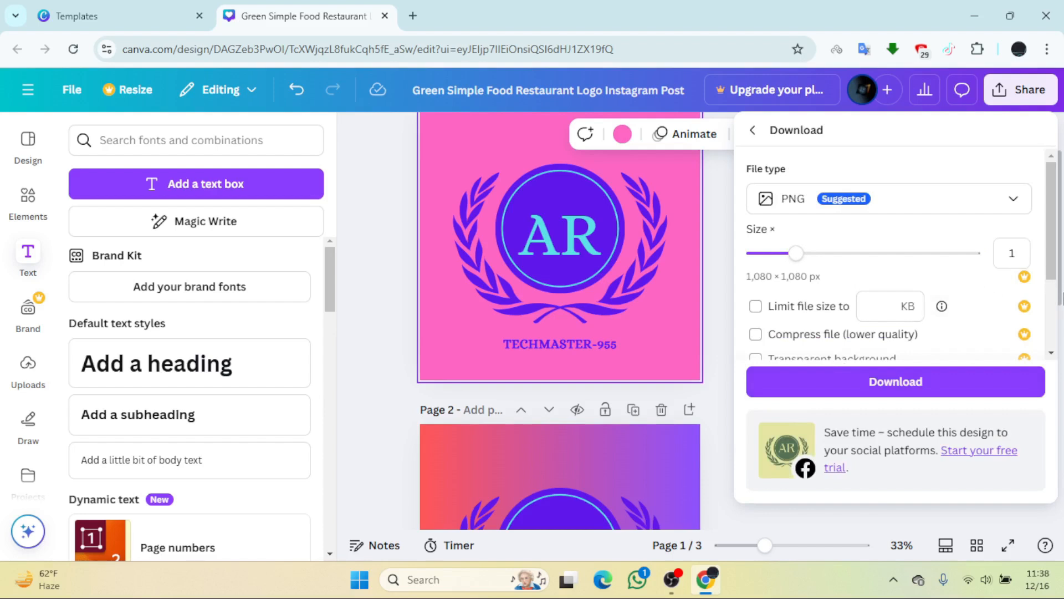
scroll(1053, 334, down, 3)
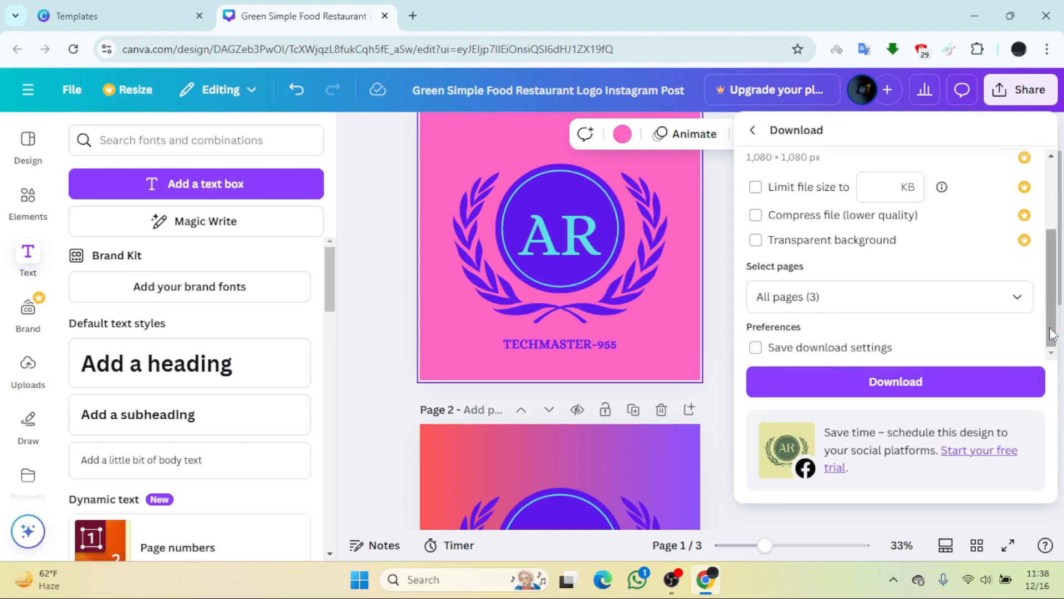
click(1011, 300)
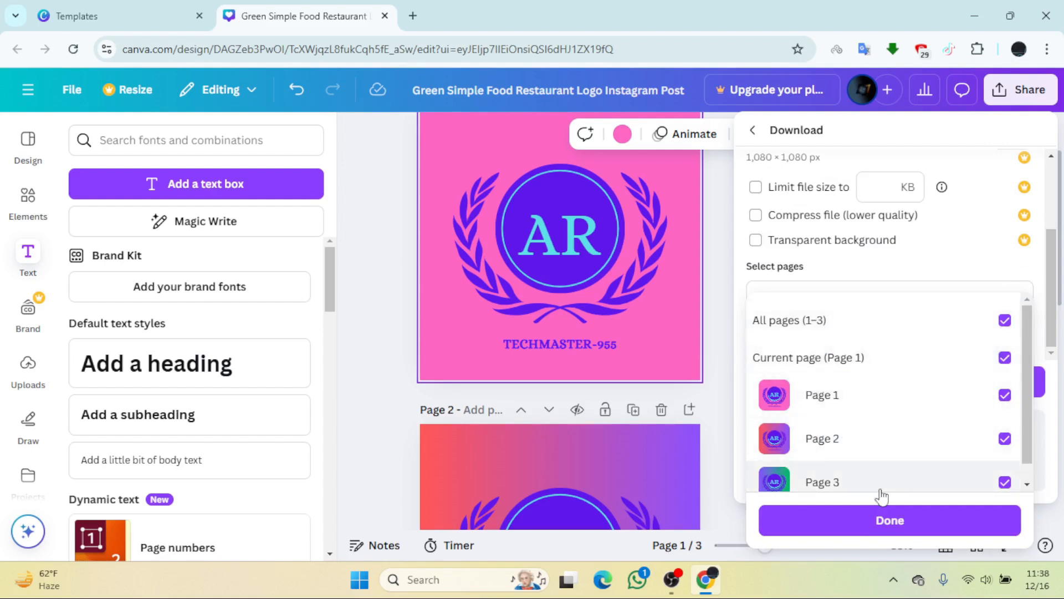
click(1005, 482)
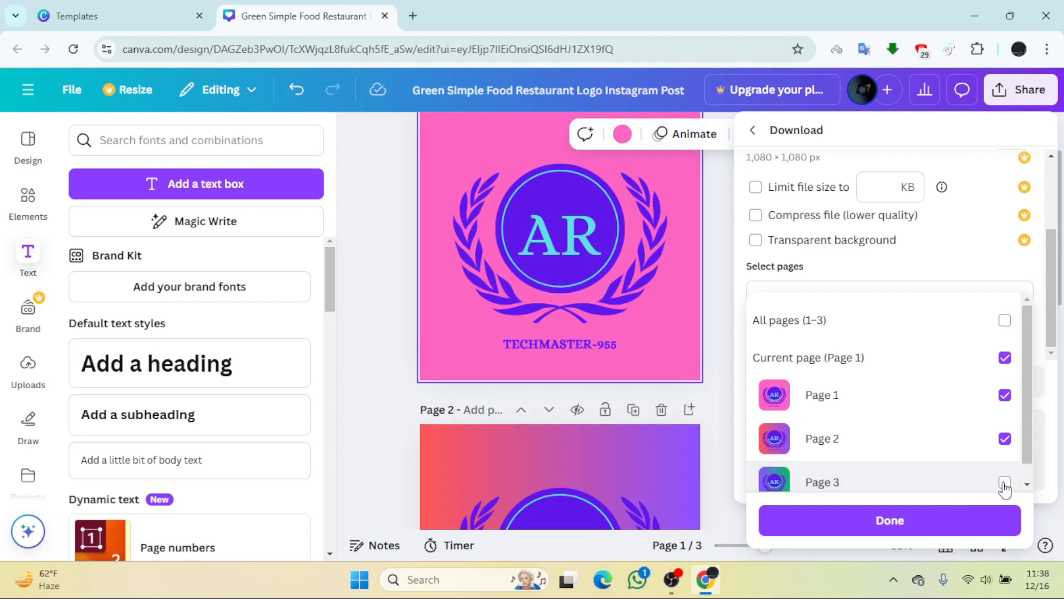
click(1005, 439)
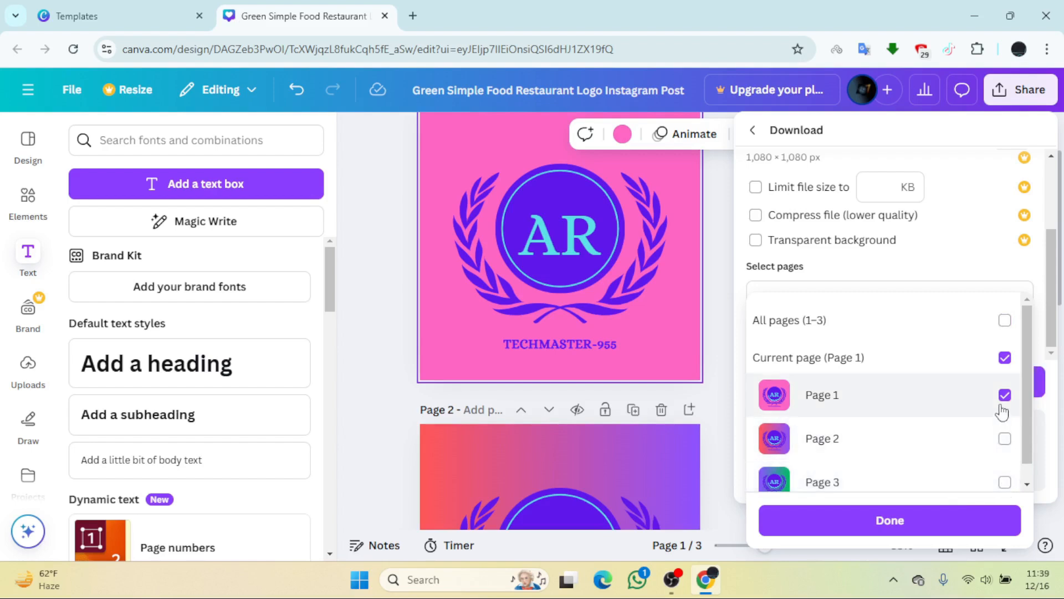
click(890, 520)
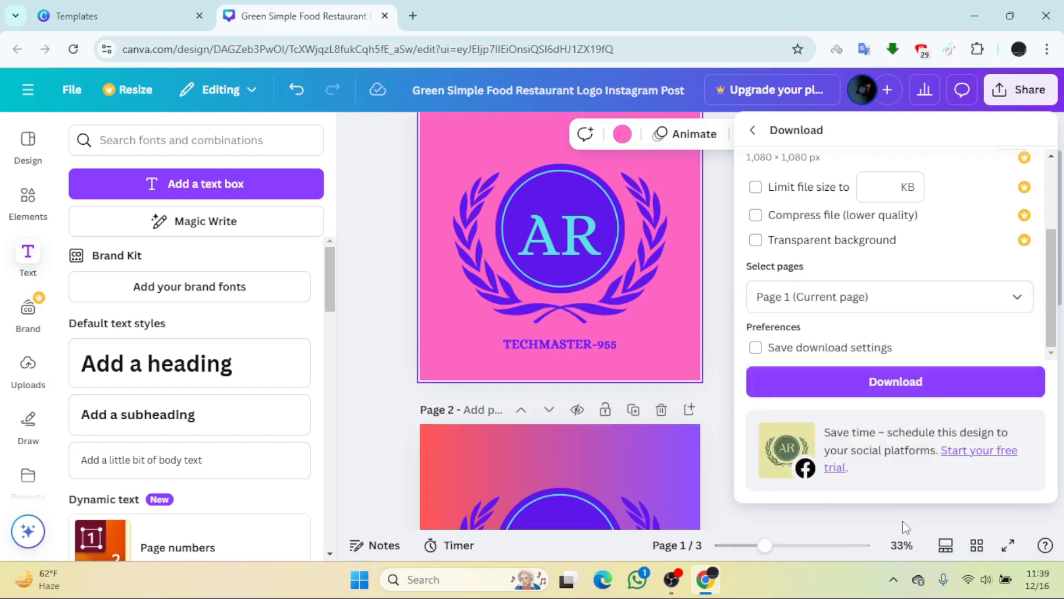
click(916, 388)
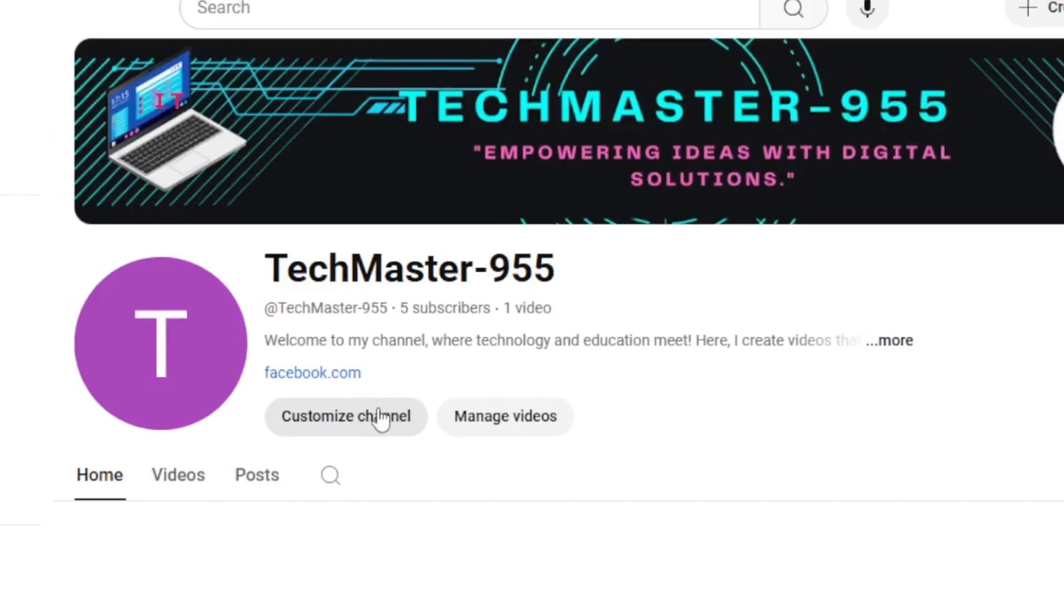
Step: Switch to YouTube and upload "Green Simple Food Restaurant Logo Instagram Post (5)" as the TechMaster-955 channel's profile picture, keeping the default crop
click(382, 417)
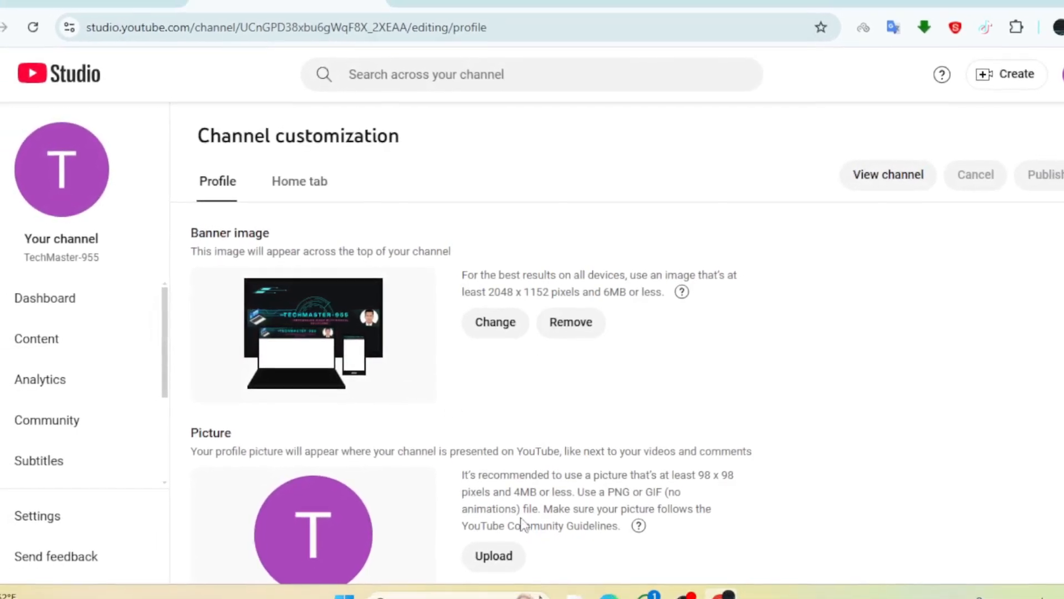
click(495, 550)
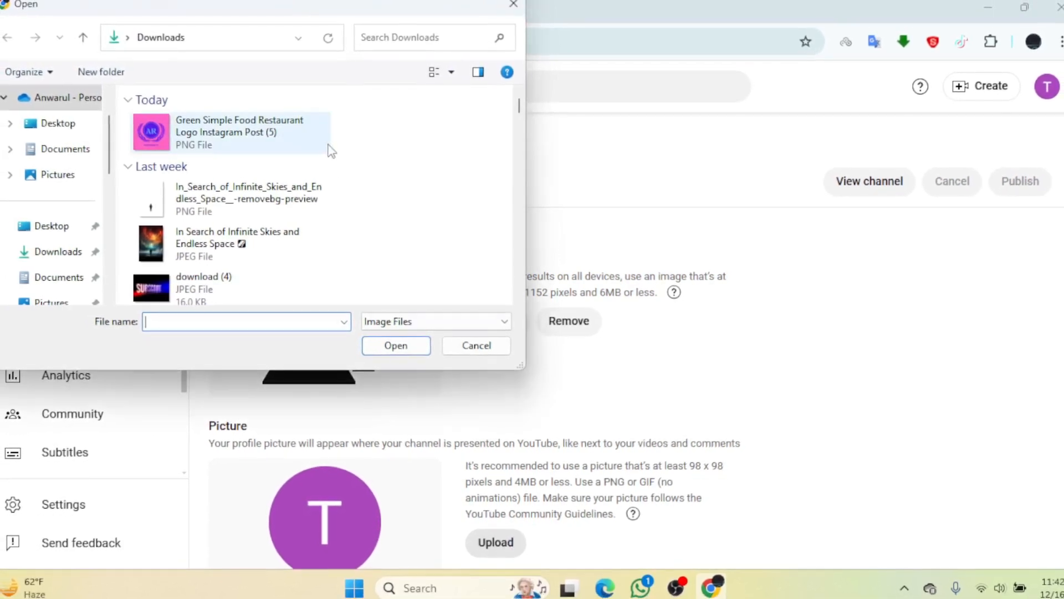
click(288, 135)
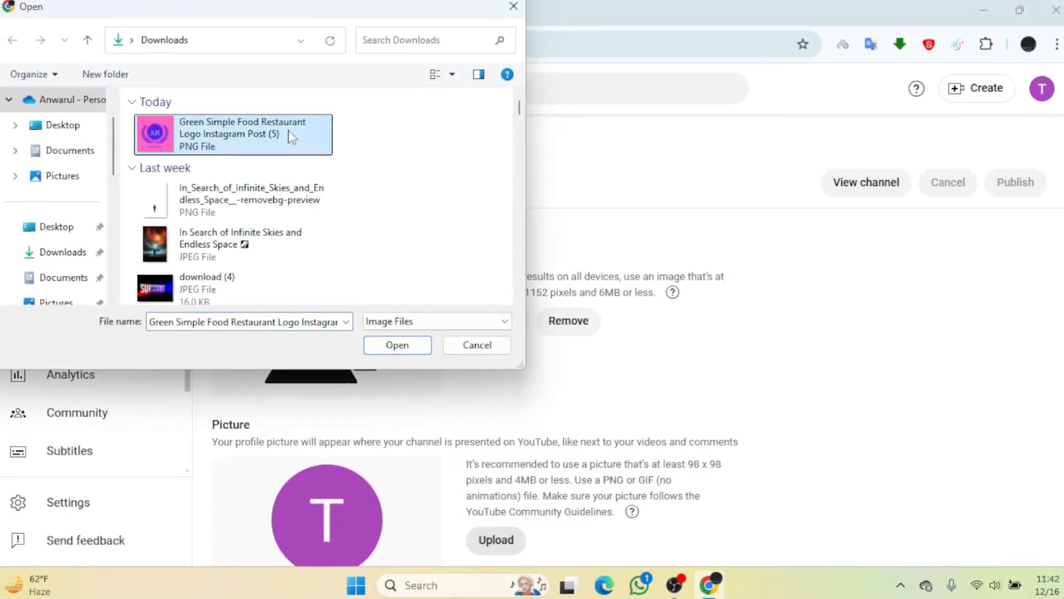
click(409, 349)
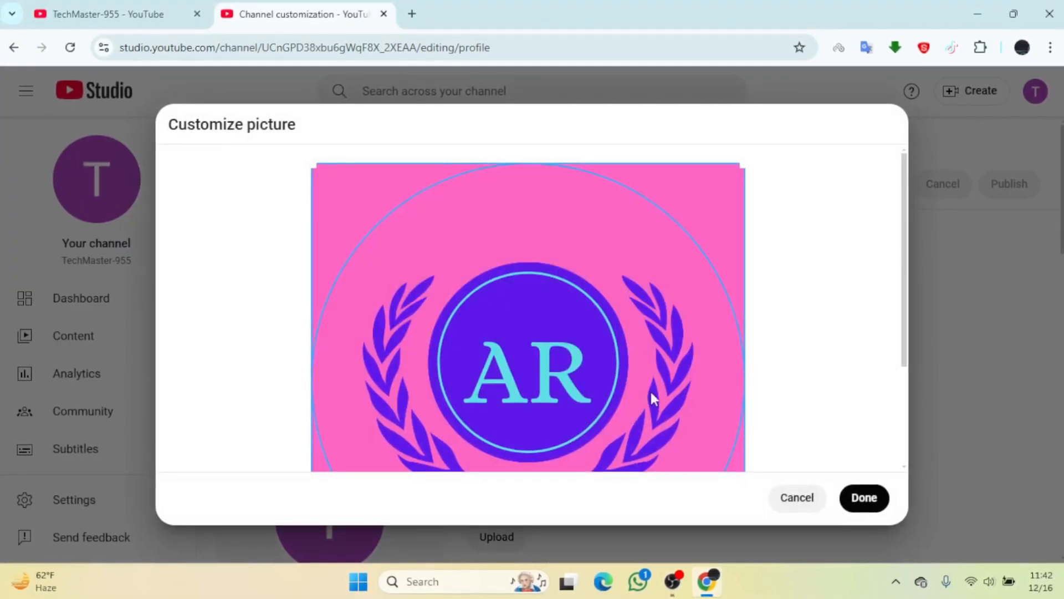
click(878, 497)
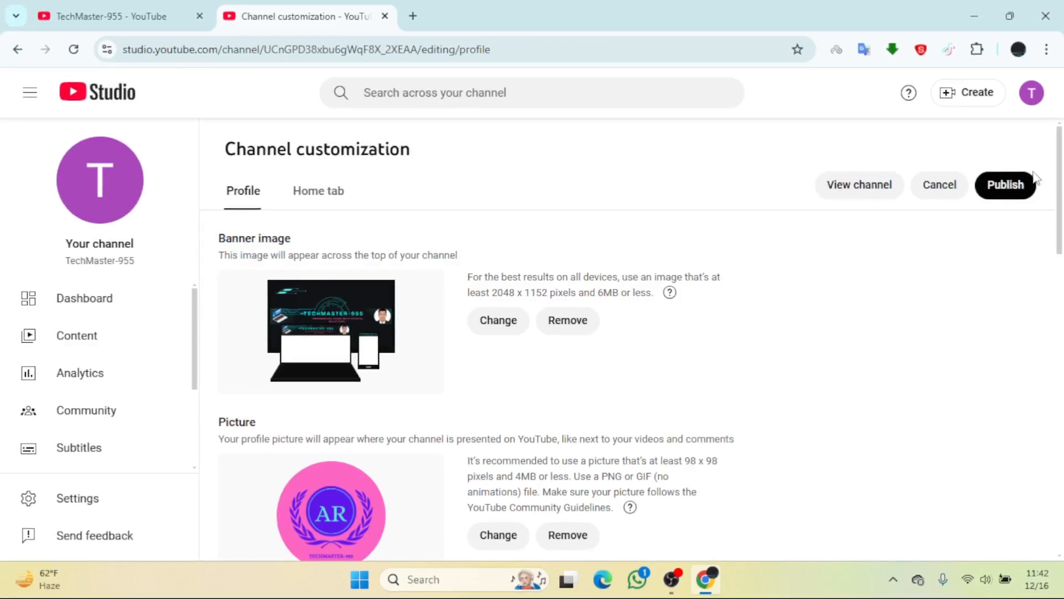
Step: Publish the channel customization, view the channel page and go to the YouTube home page
click(1014, 185)
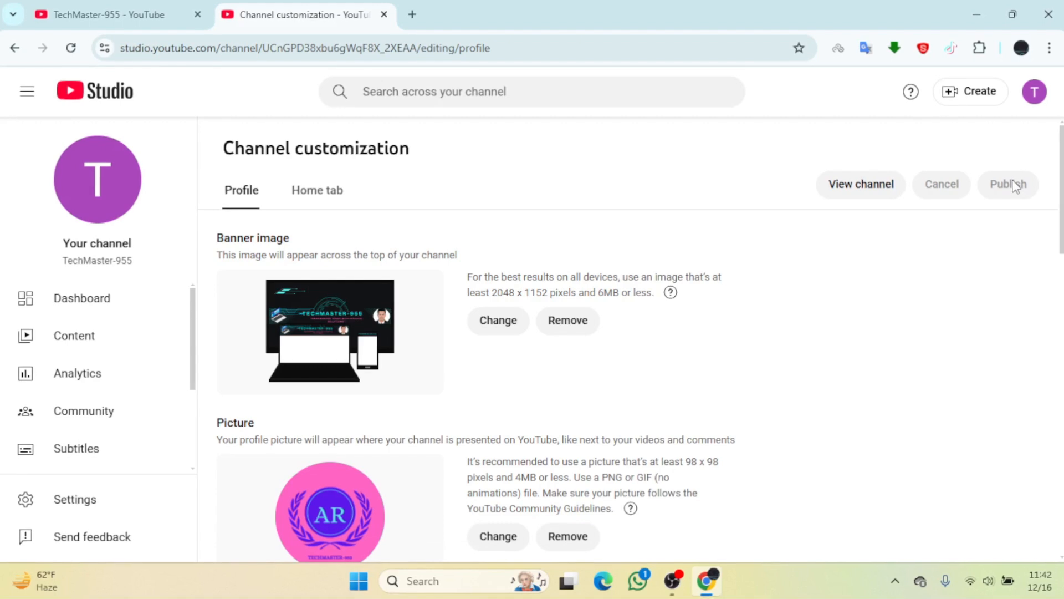
click(871, 186)
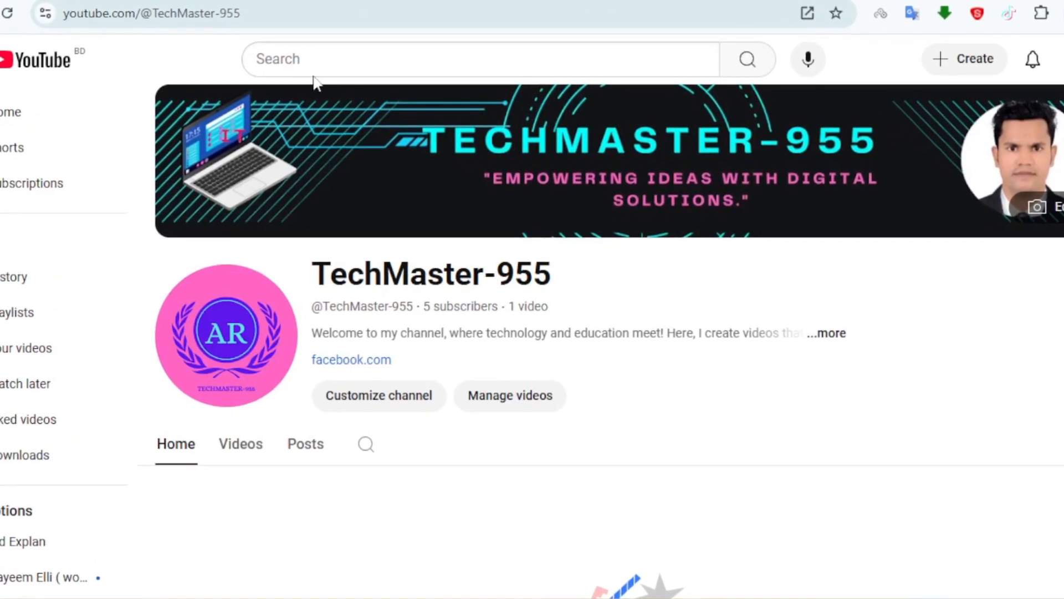
click(5, 52)
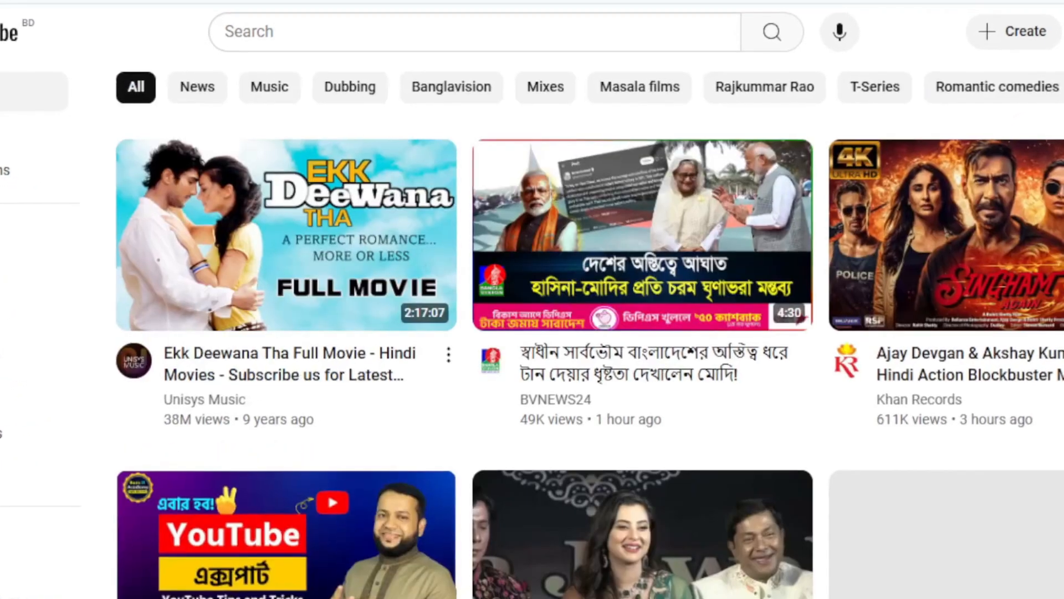